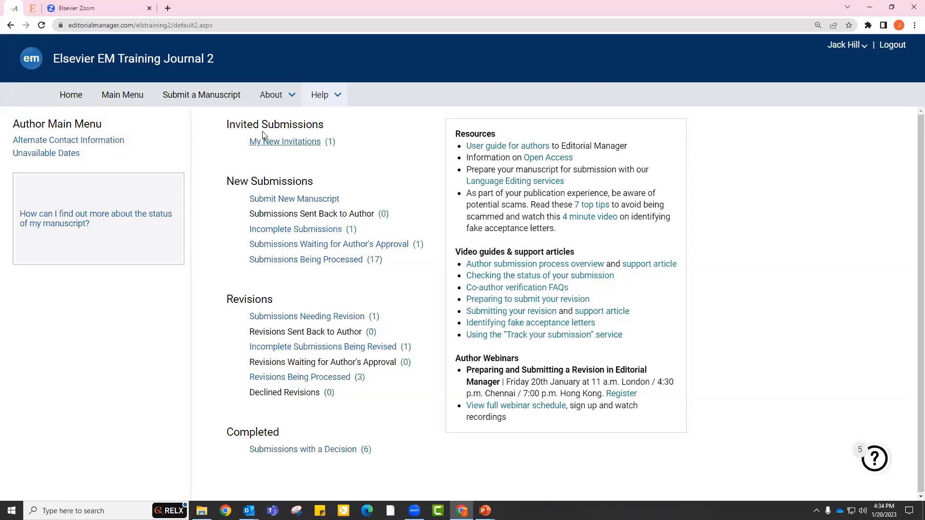
Read the decision letter, including the reviewer comments, for "Research on Autoimmunity" among the submissions needing revision, and close it
click(279, 99)
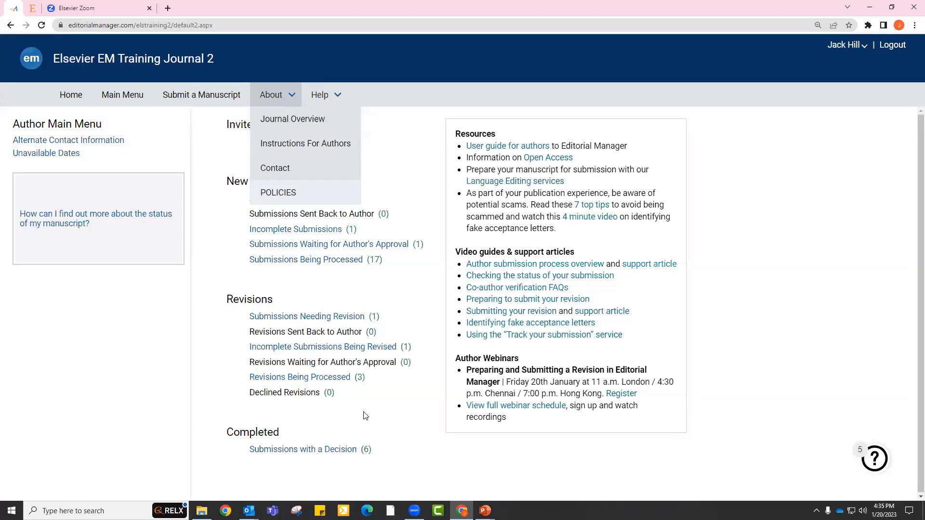
click(307, 317)
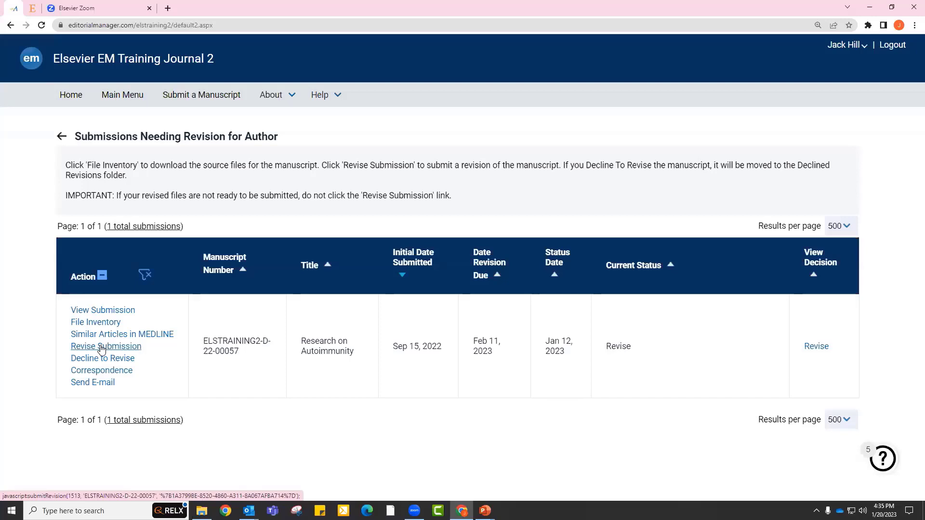
click(816, 347)
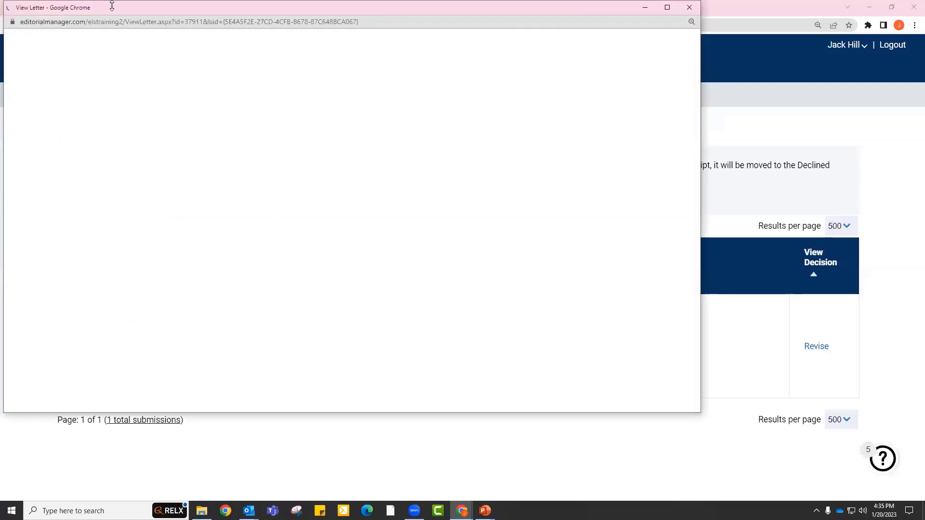
drag(113, 8, 171, 66)
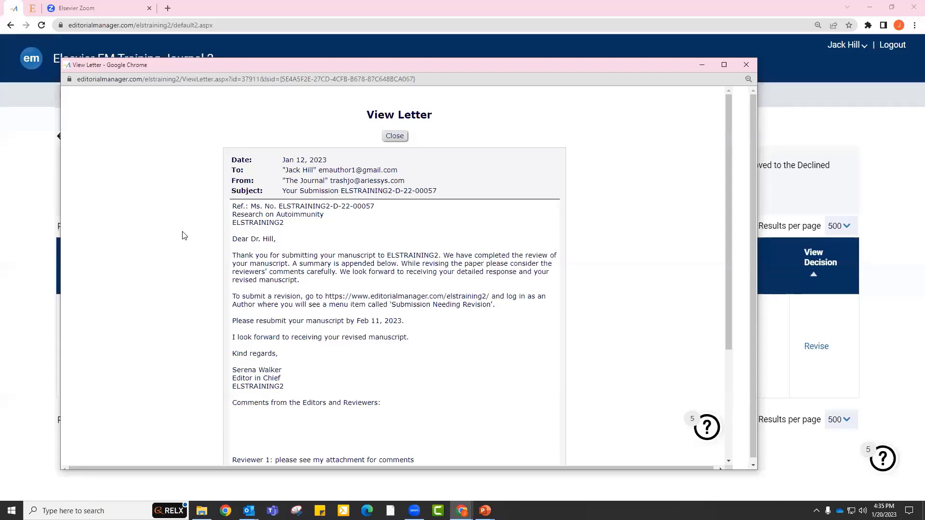
scroll(326, 269, down, 5)
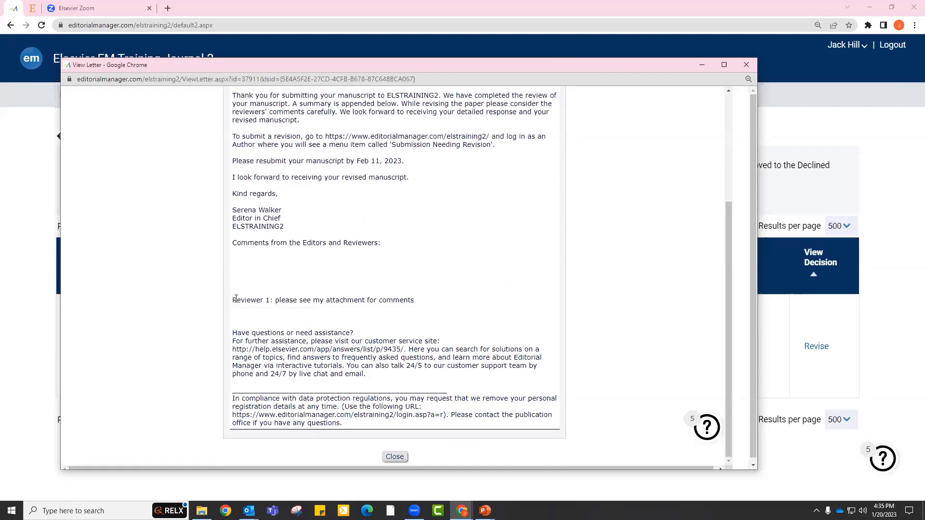
drag(235, 299, 442, 308)
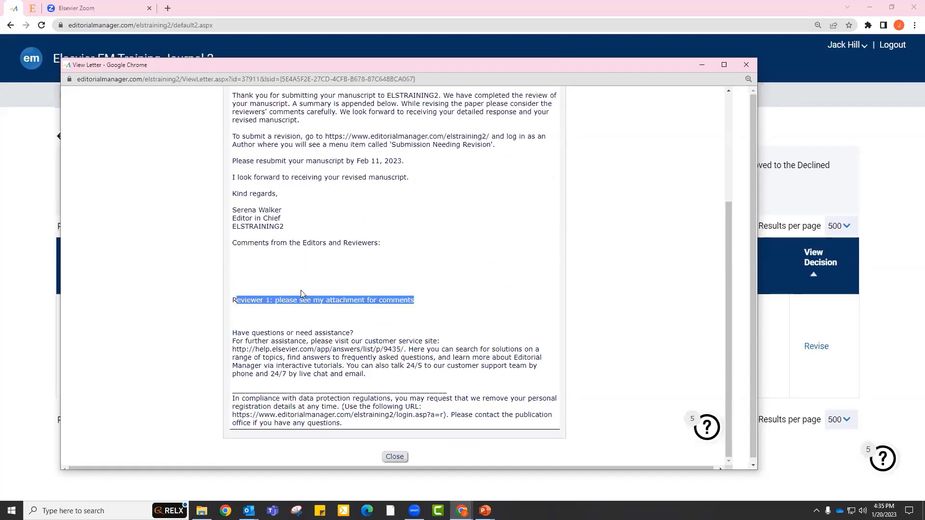
scroll(301, 290, up, 3)
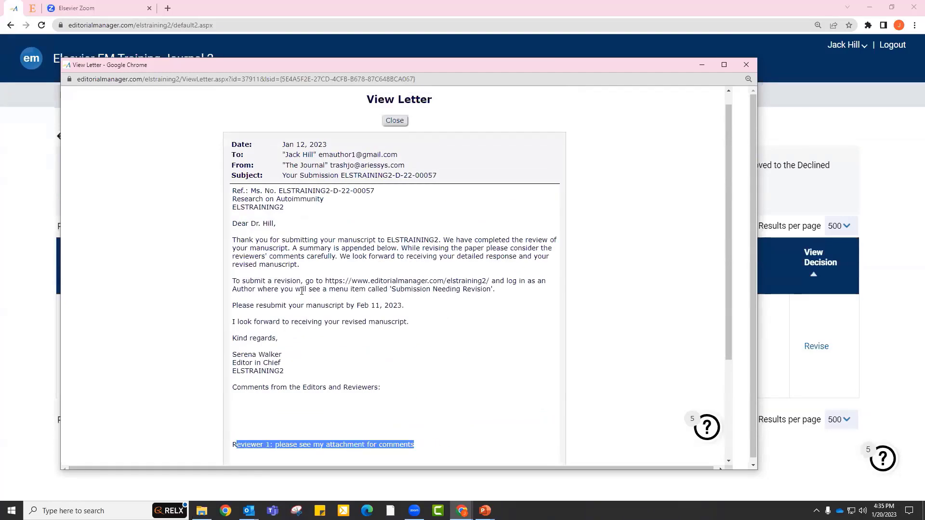
scroll(302, 290, down, 3)
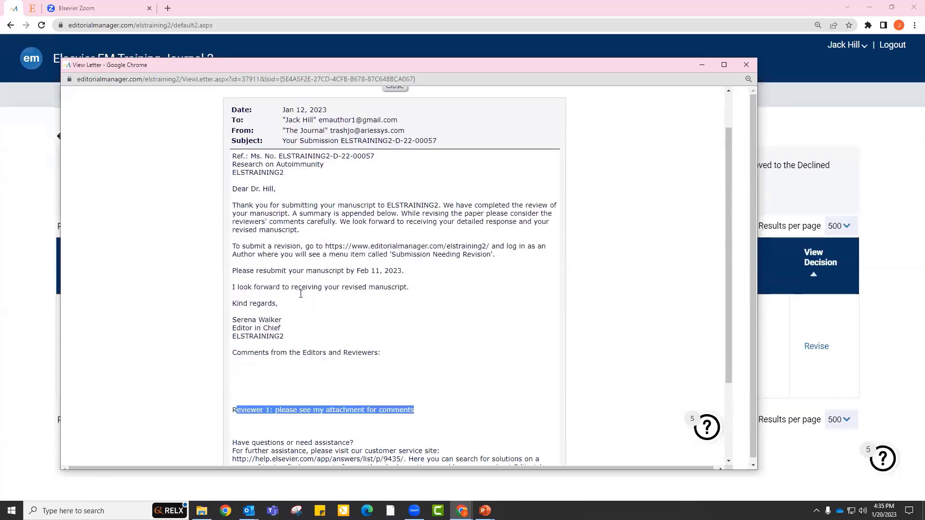
click(395, 456)
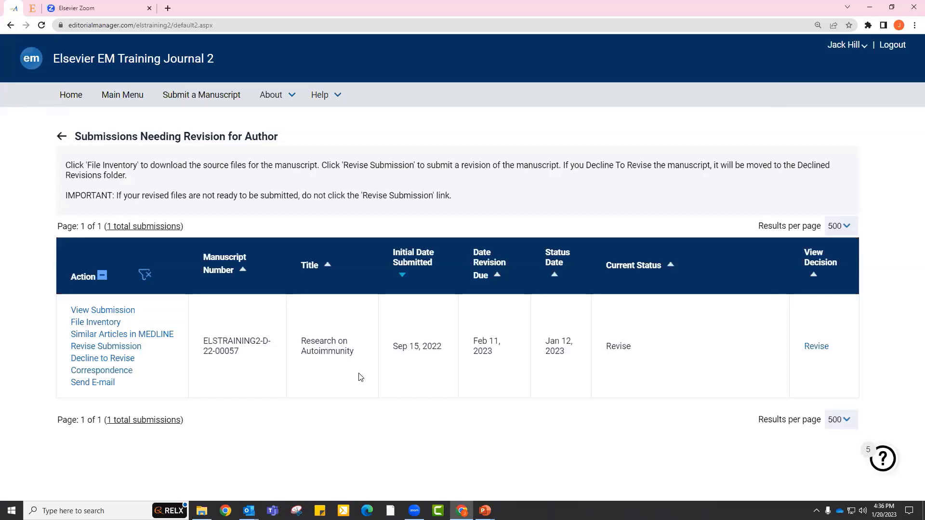
Open "JM_Test submission for revision" for editing from the incomplete submissions being revised
click(115, 98)
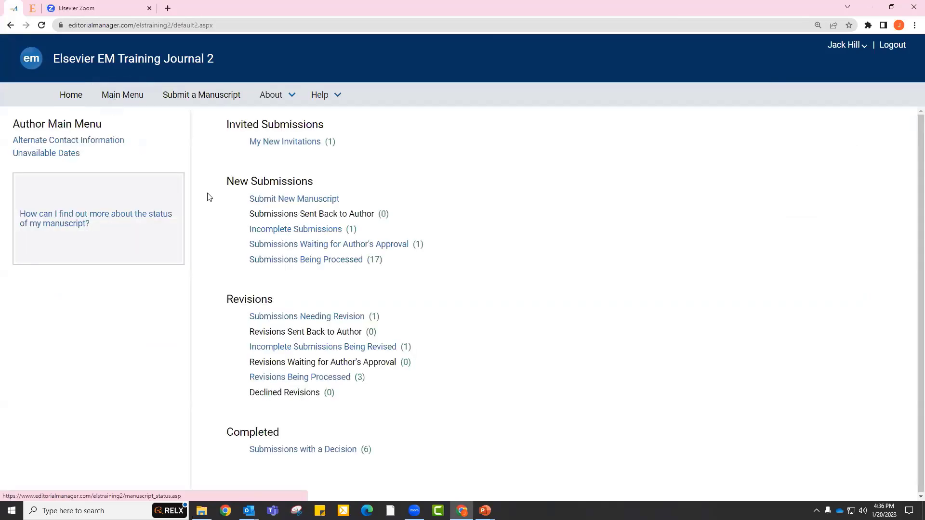
click(314, 348)
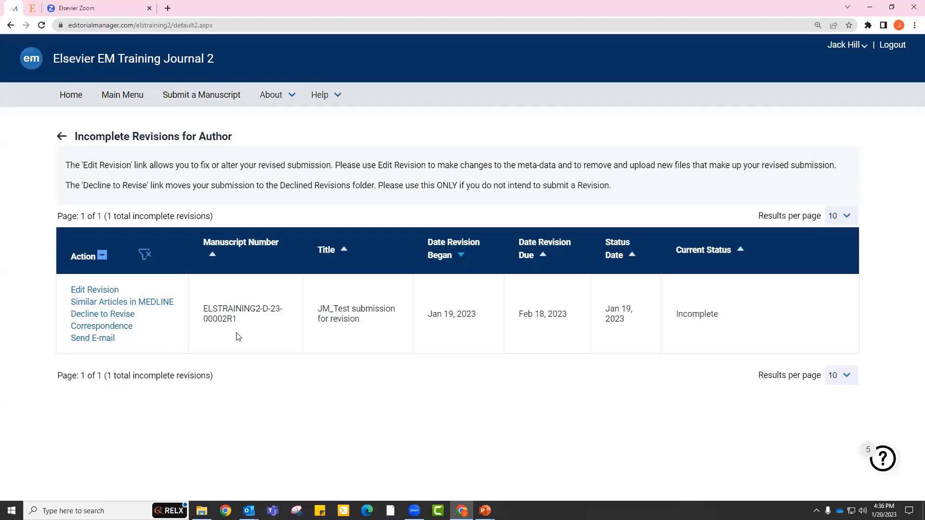
click(89, 290)
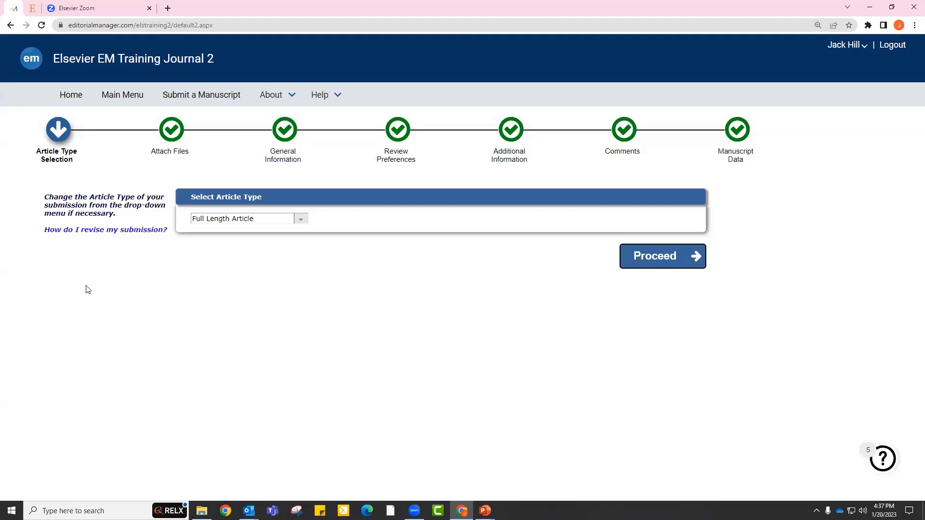
View the file inventory of "Research on Autoimmunity" among the submissions needing revision, and close it
click(122, 101)
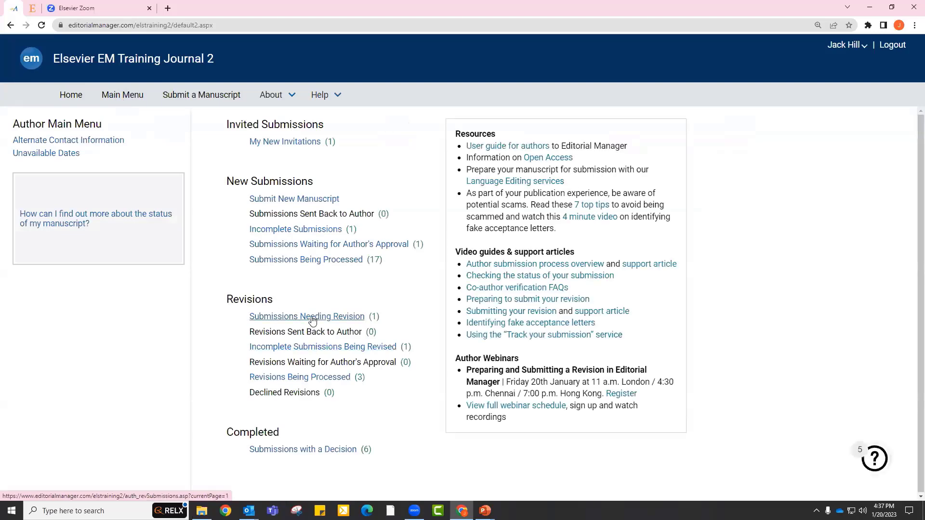
click(312, 317)
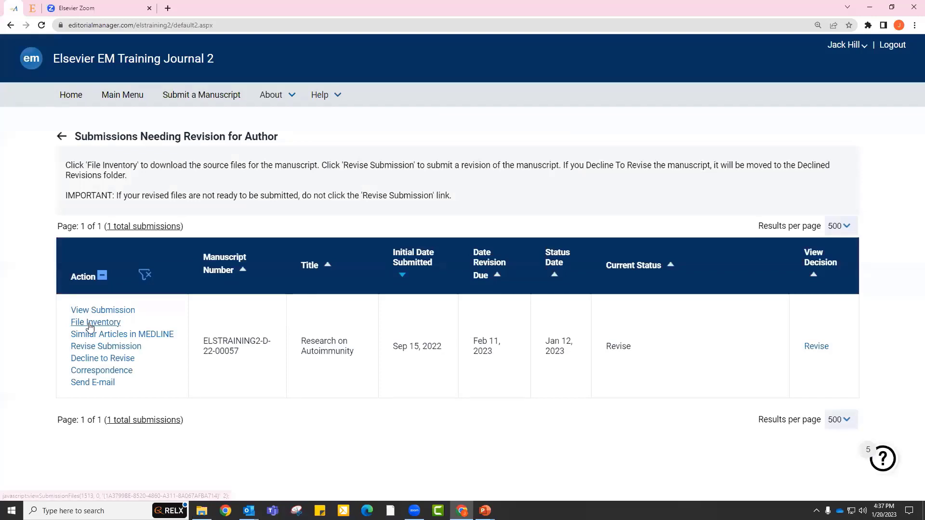
click(89, 327)
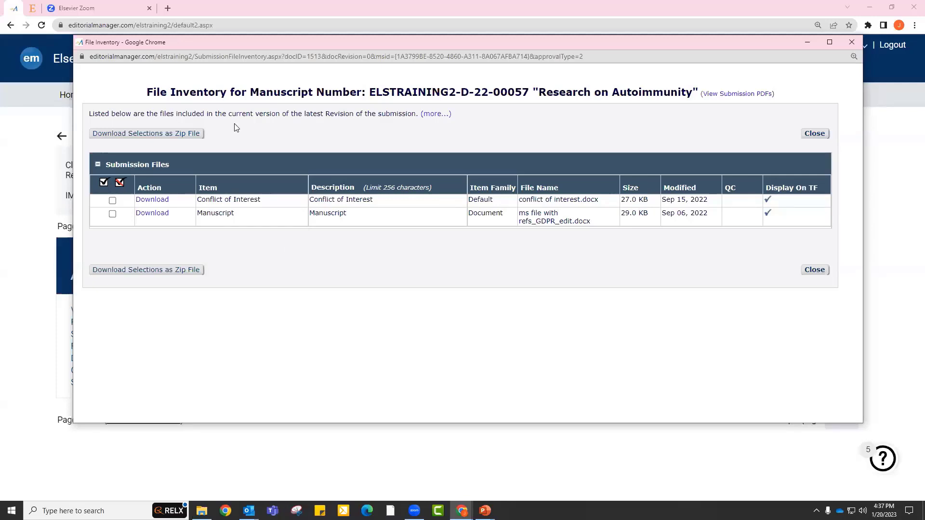
click(851, 42)
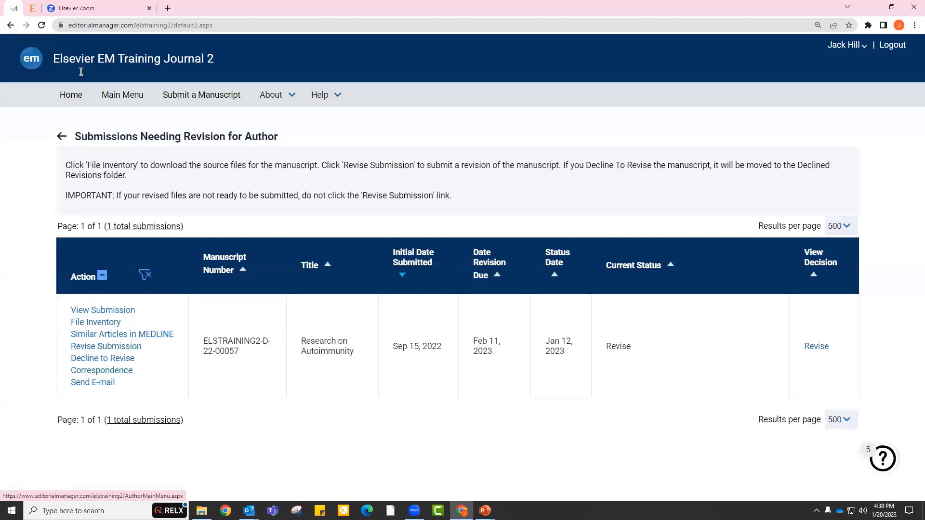
Reopen the incomplete "JM_Test submission for revision" and go to its selection of previous files to include in the revision
click(115, 97)
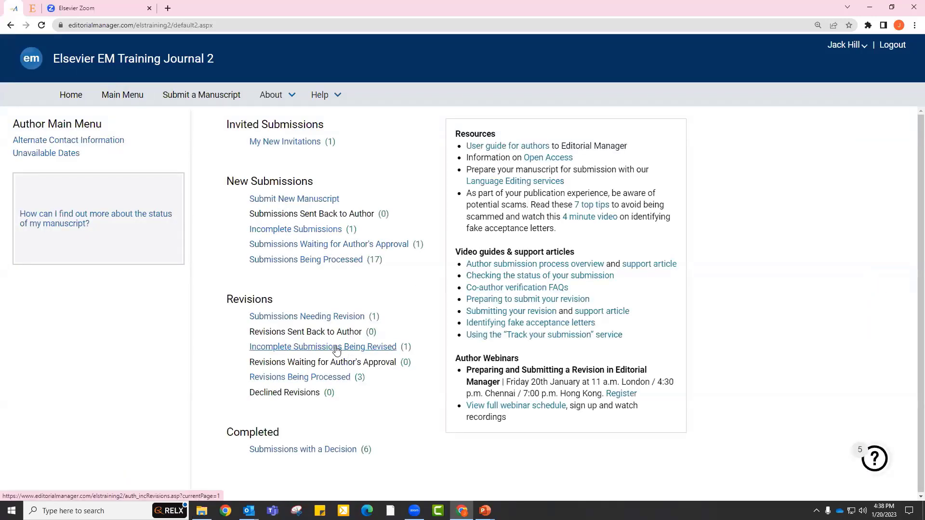
click(336, 350)
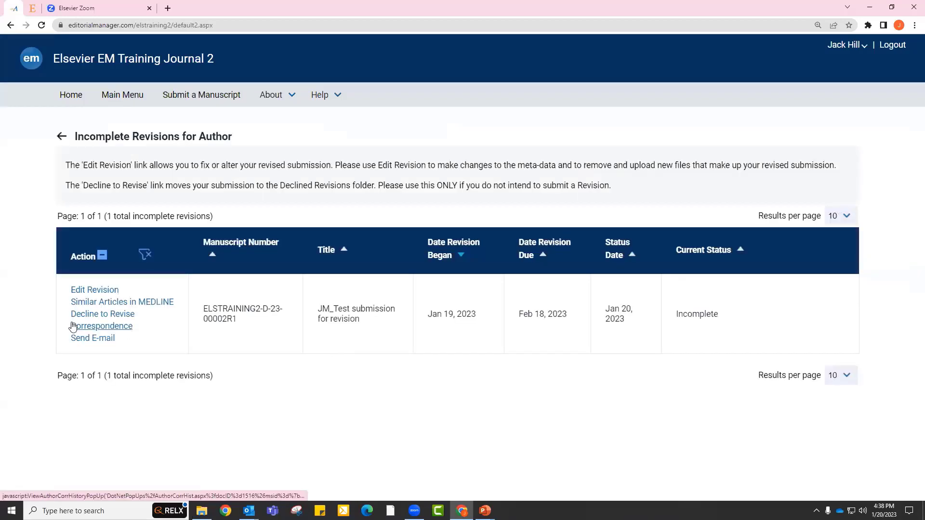
click(98, 291)
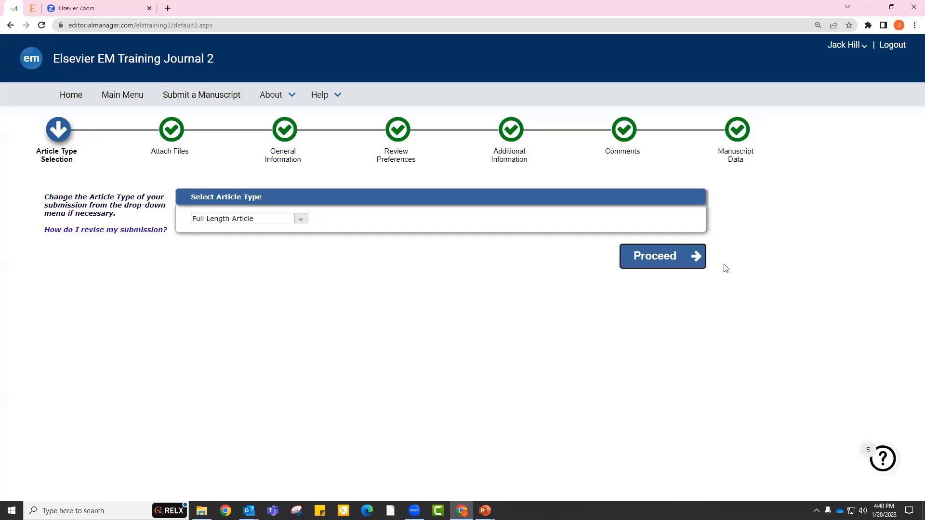
click(666, 256)
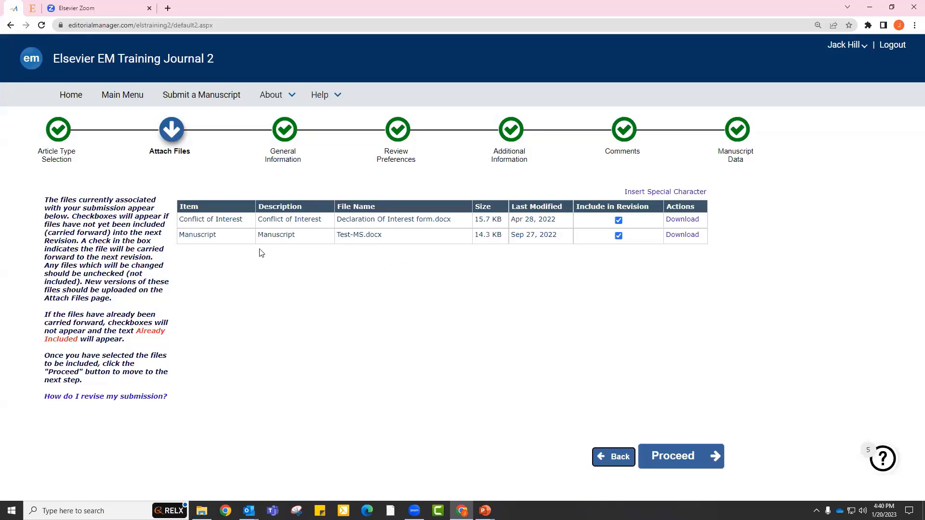
click(618, 220)
Start the revision of "Research on Autoimmunity" from the submissions needing revision, keeping Full Length Article as the article type
click(124, 102)
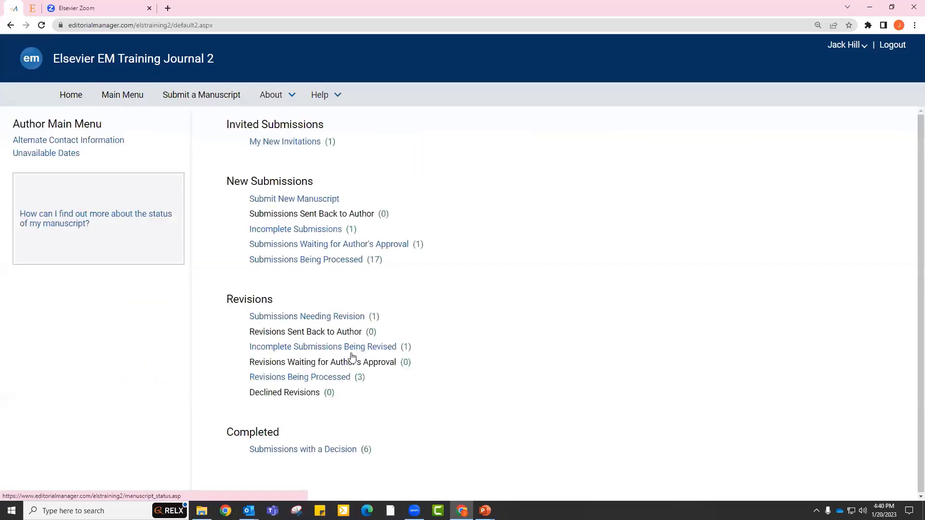
click(329, 318)
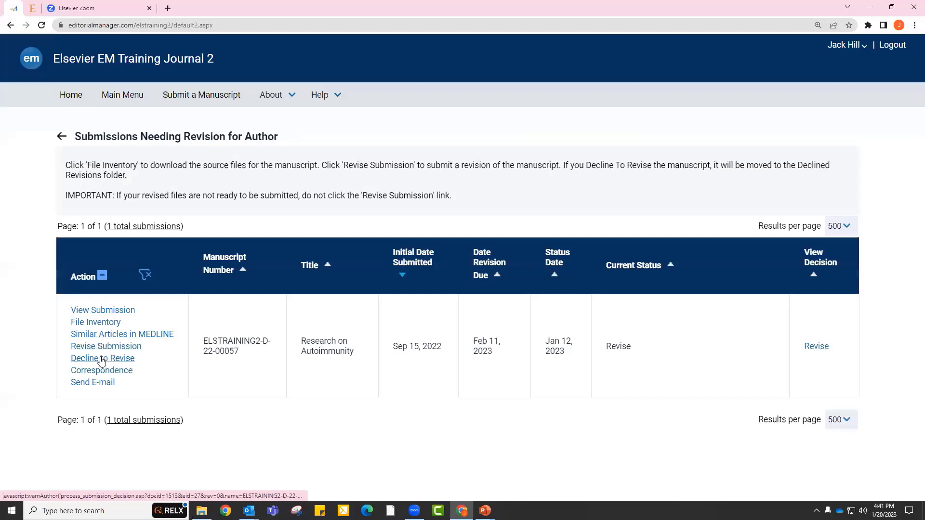
click(102, 347)
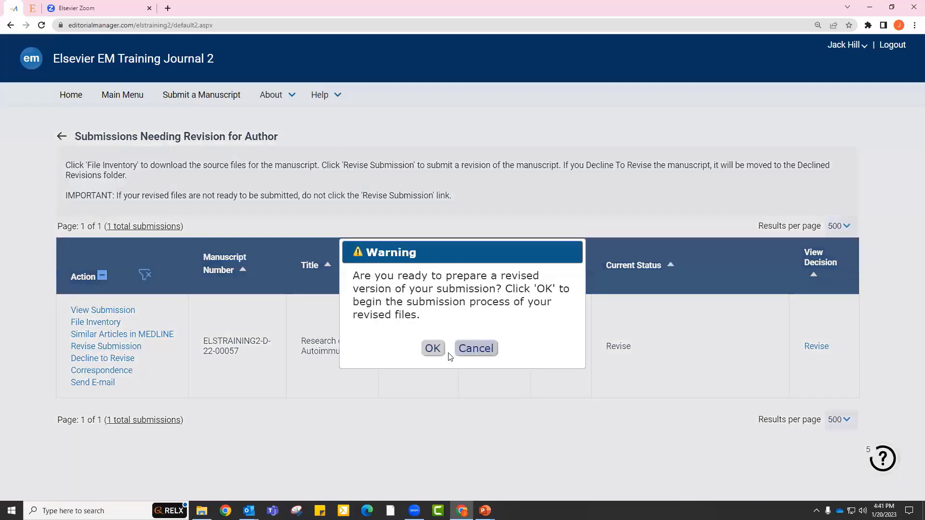
click(434, 348)
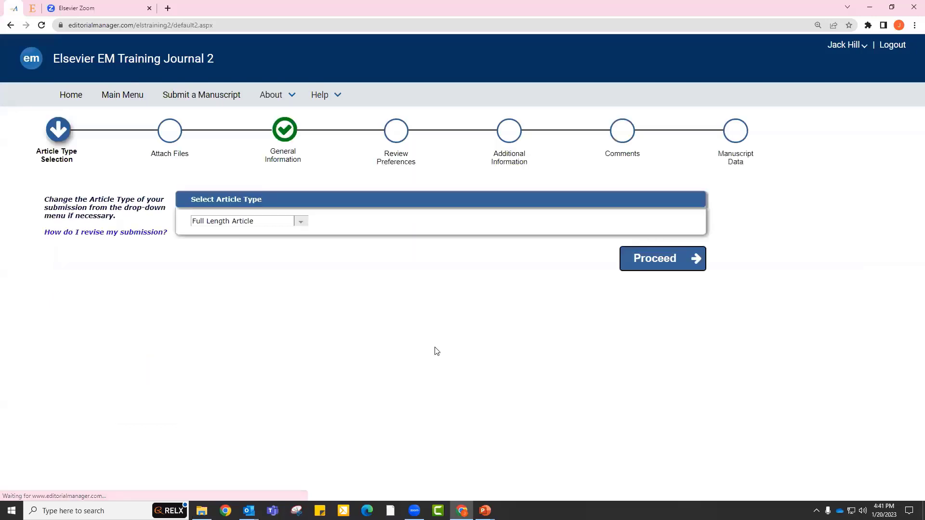
click(661, 261)
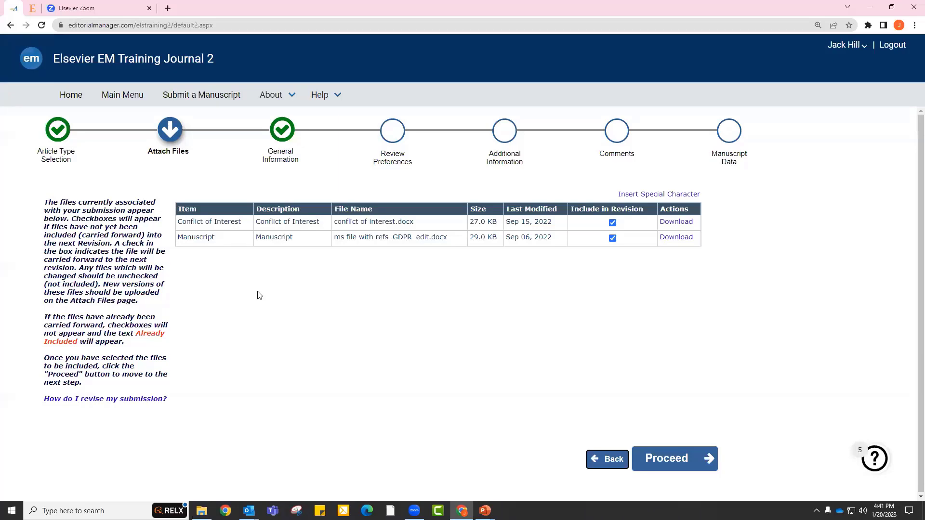
Carry the conflict of interest and manuscript files forward into the revision, review the attached items, and proceed to General Information
click(676, 457)
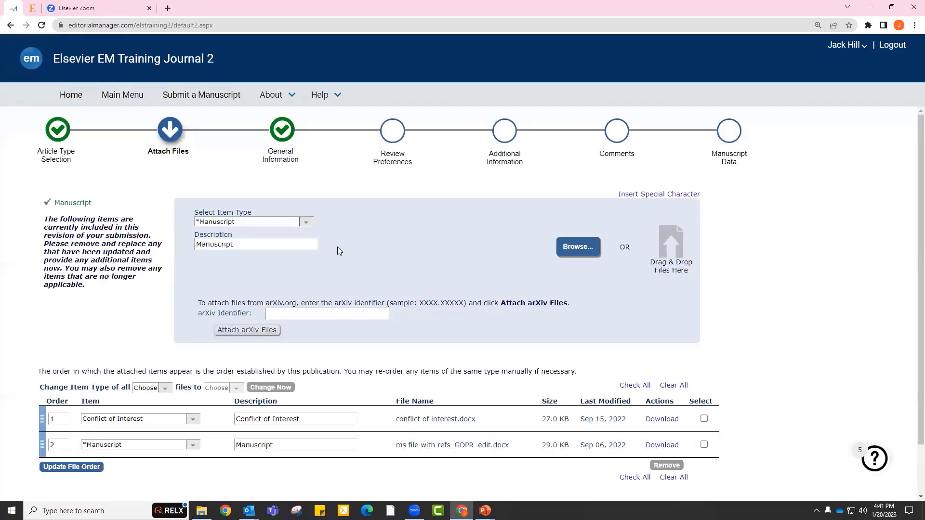
scroll(337, 246, down, 1)
scroll(395, 309, up, 1)
scroll(395, 307, down, 1)
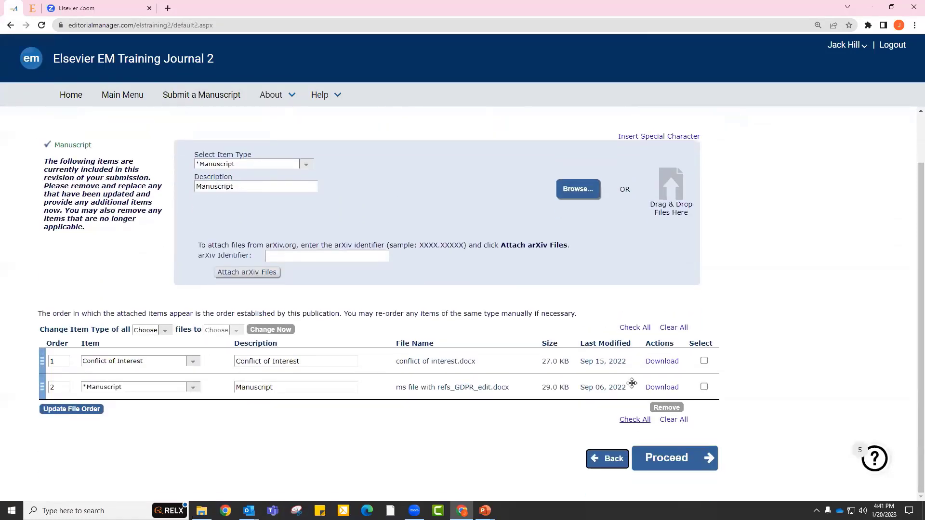
click(704, 360)
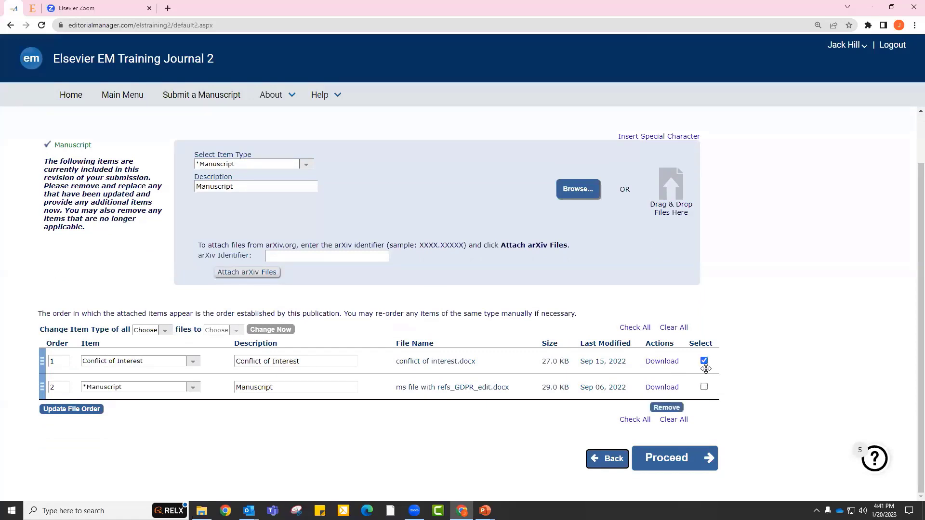
click(704, 362)
click(678, 457)
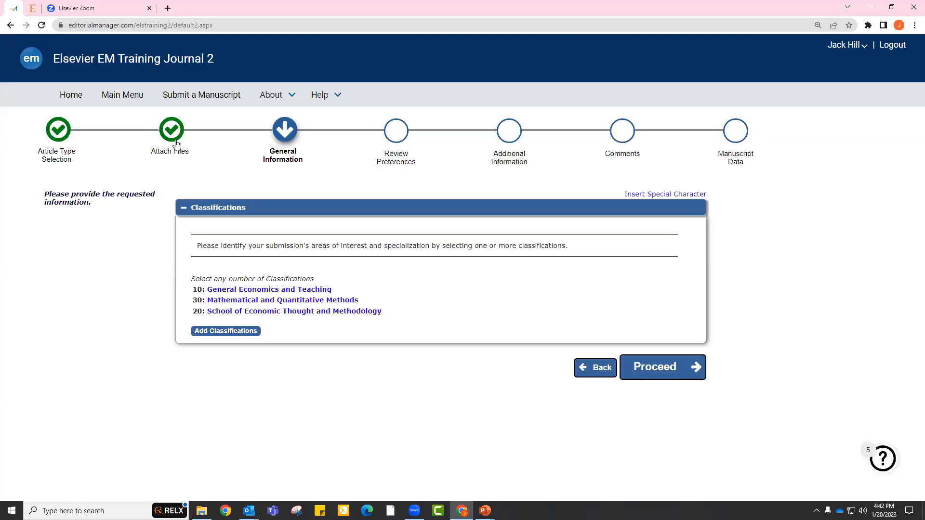
Open the incomplete "JM_Test submission for revision" and carry both previous files forward to its list of attached items
click(121, 99)
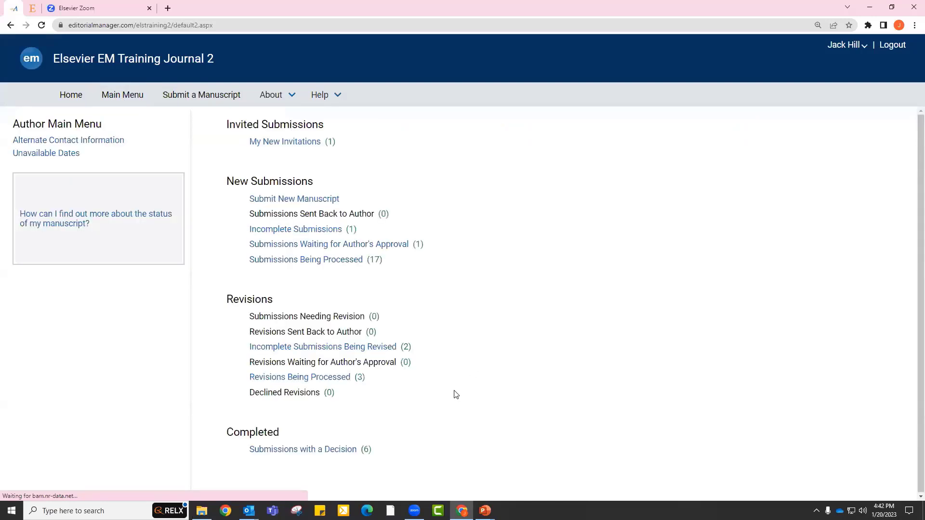
click(347, 347)
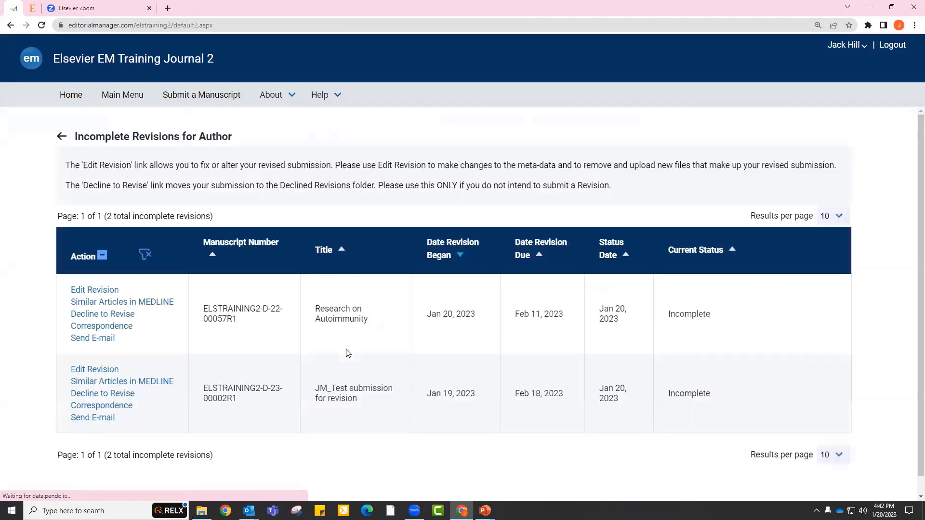
click(97, 371)
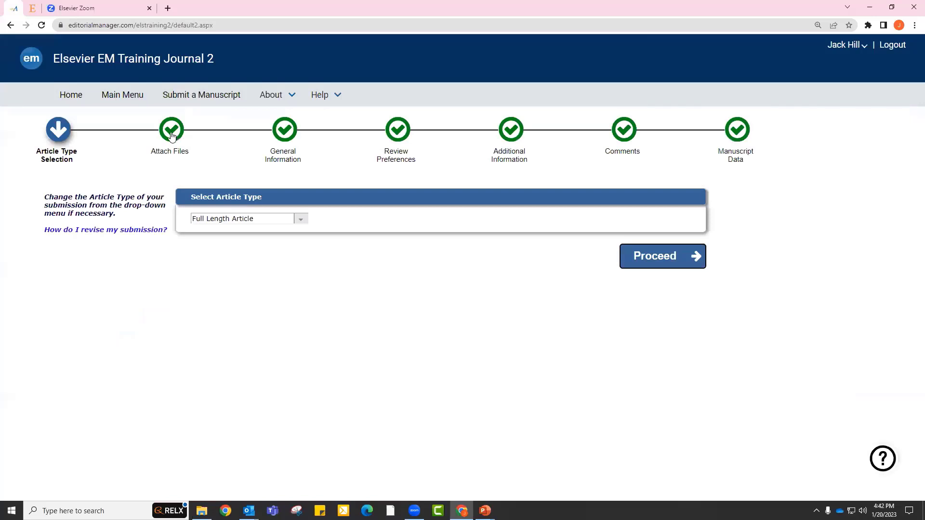
click(171, 132)
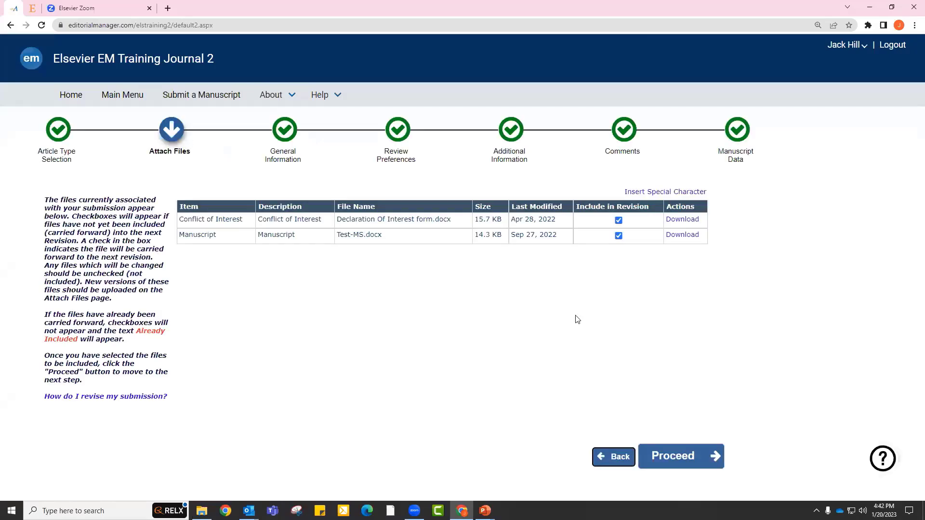
click(673, 457)
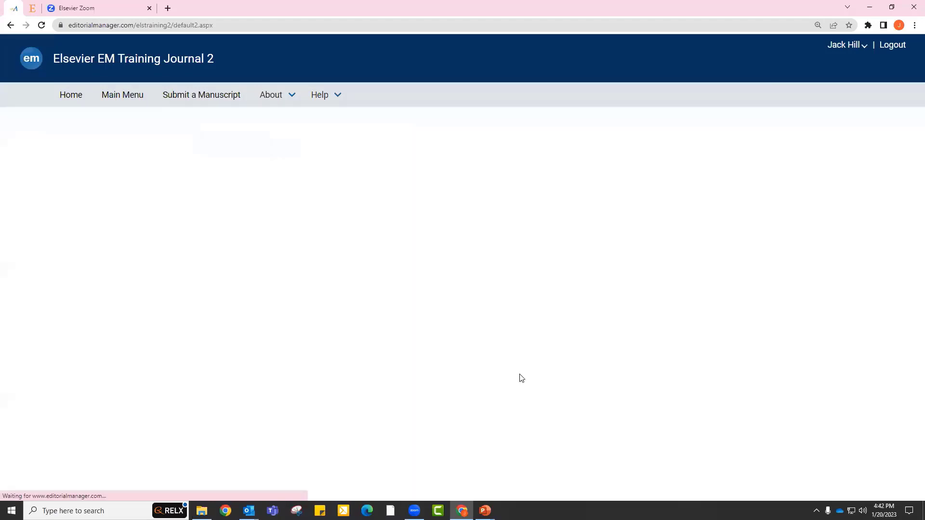
scroll(376, 421, down, 3)
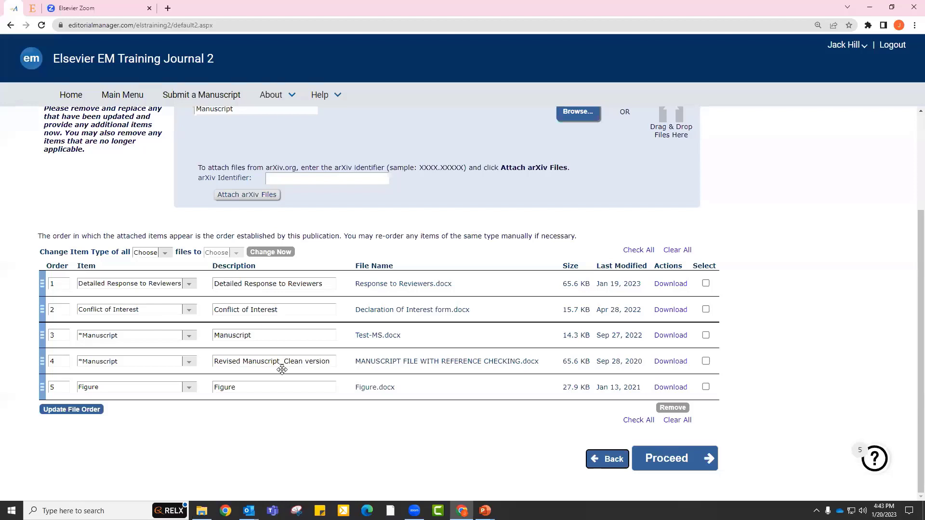
Examine the descriptions of the attached manuscript, clean revised manuscript and detailed response to reviewers in the revision's file list
click(263, 335)
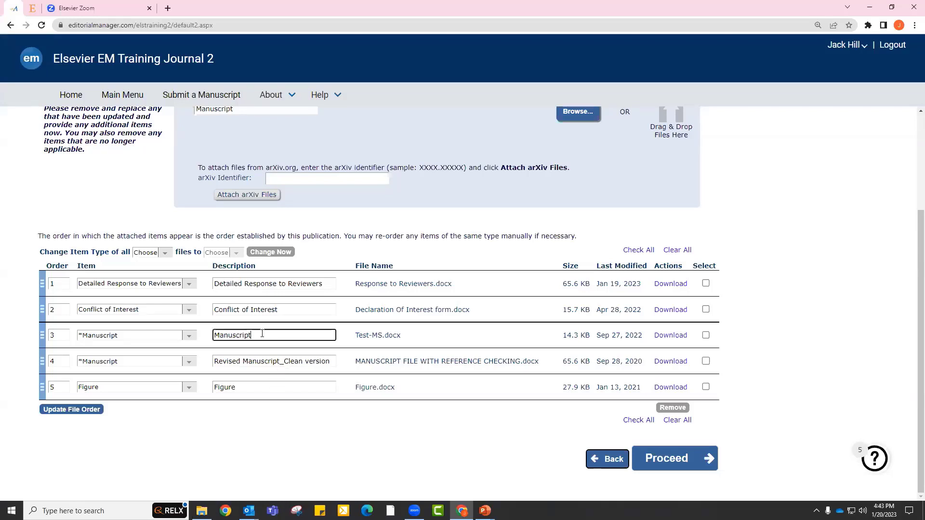
click(265, 362)
click(263, 336)
click(266, 361)
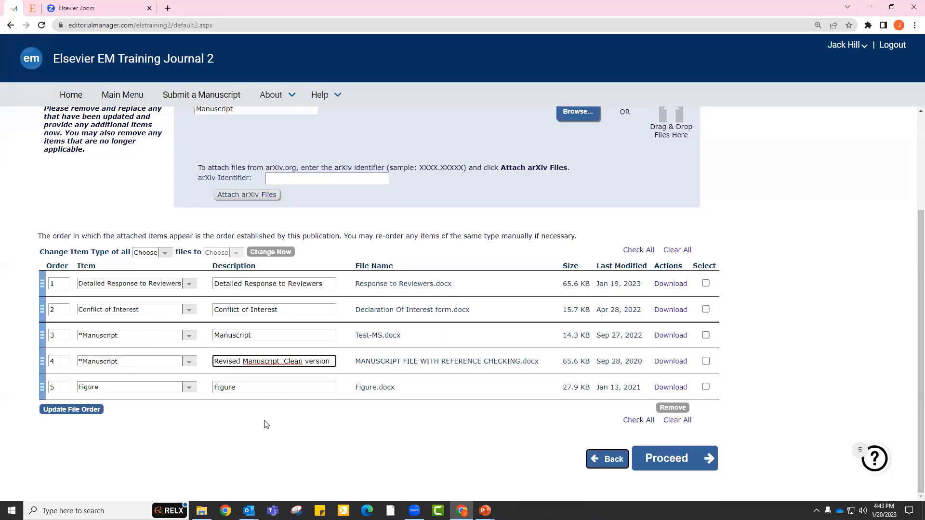
click(264, 336)
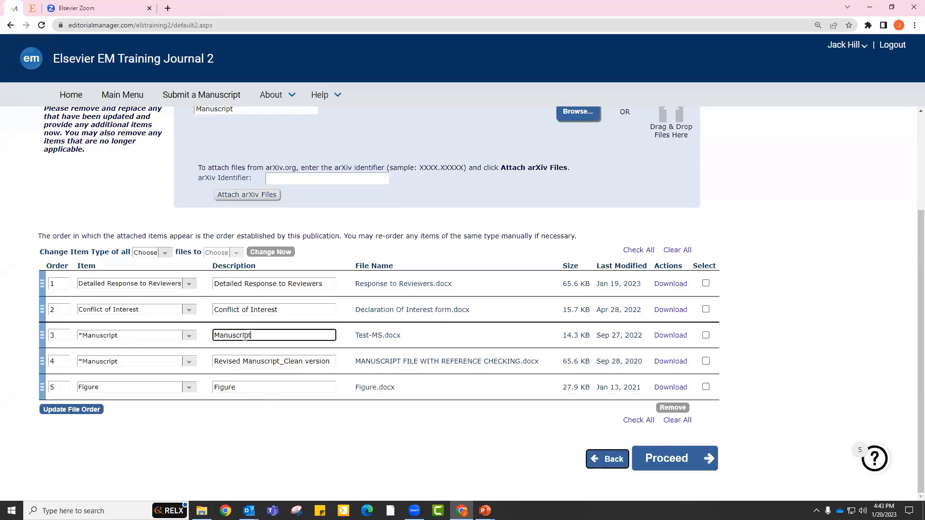
click(257, 428)
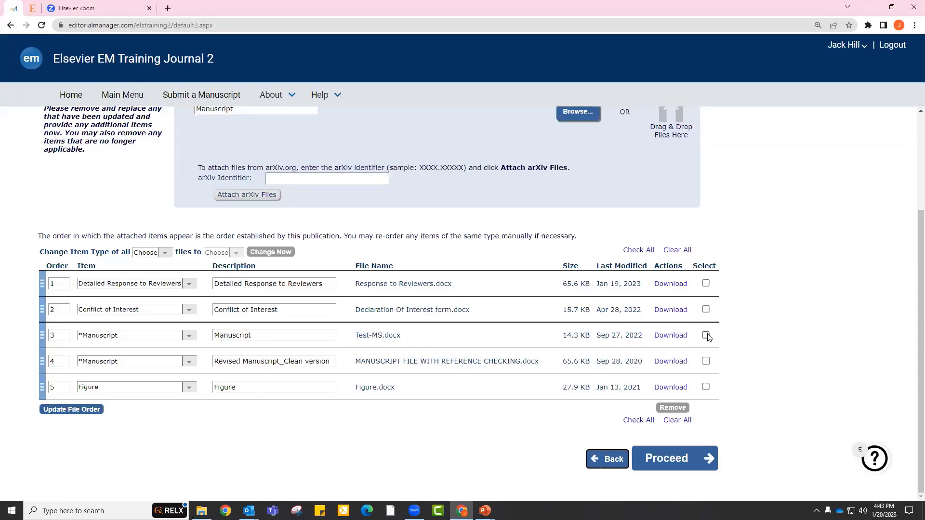
triple_click(272, 362)
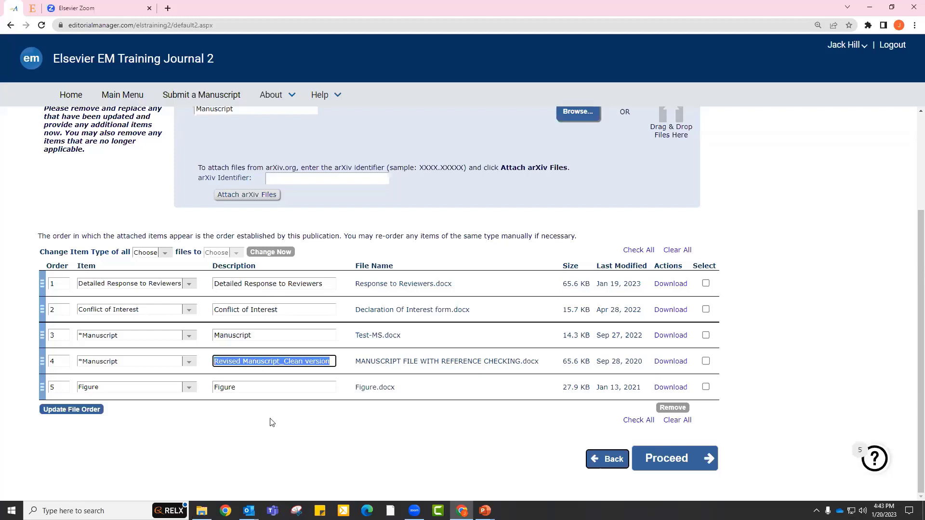
triple_click(274, 284)
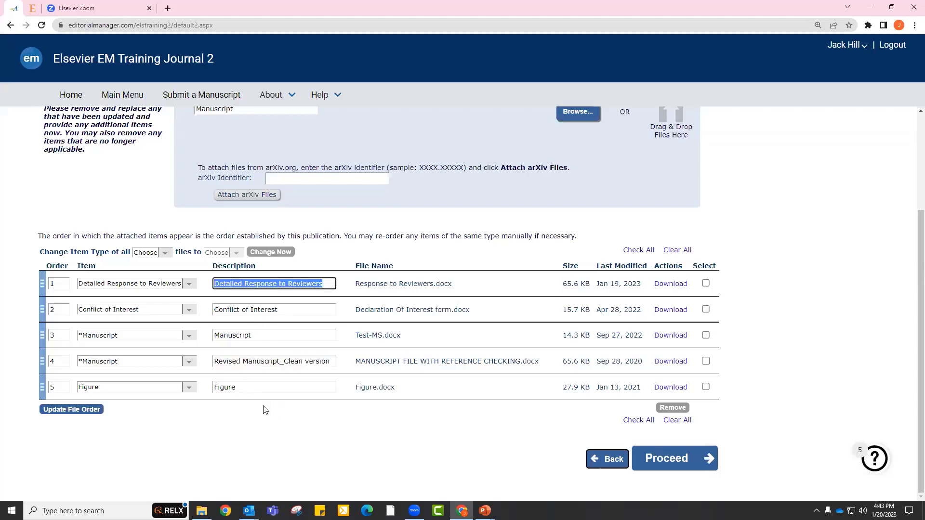
click(268, 418)
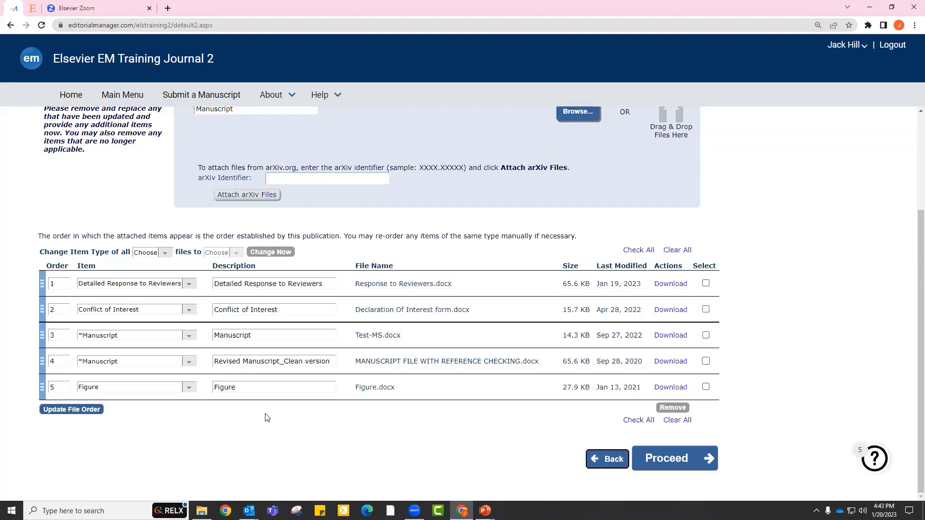
click(284, 336)
triple_click(272, 362)
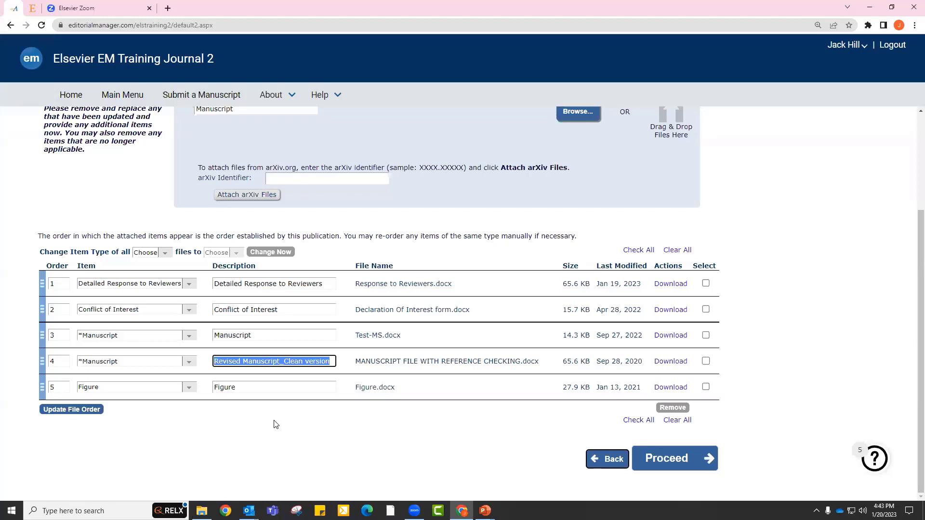
Check which item types are available for attaching further files to the revision, leaving Manuscript selected
scroll(301, 337, up, 2)
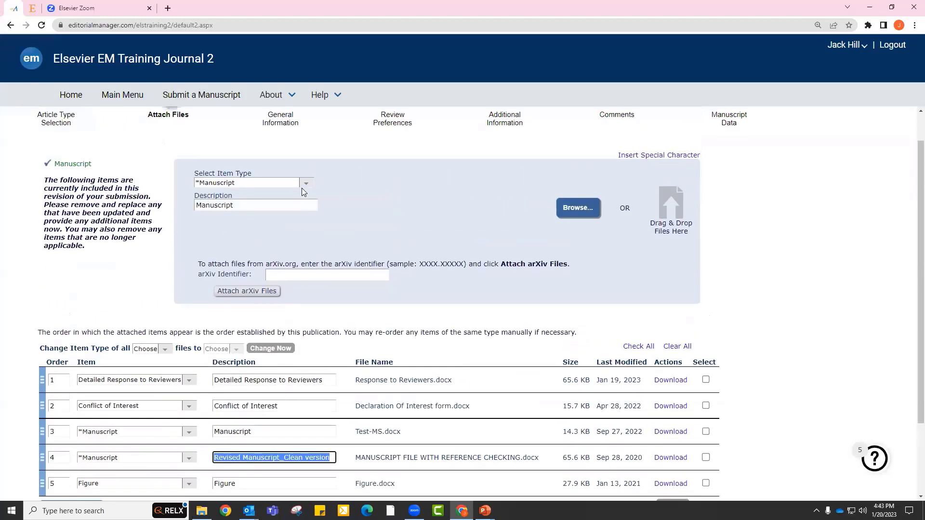
click(303, 183)
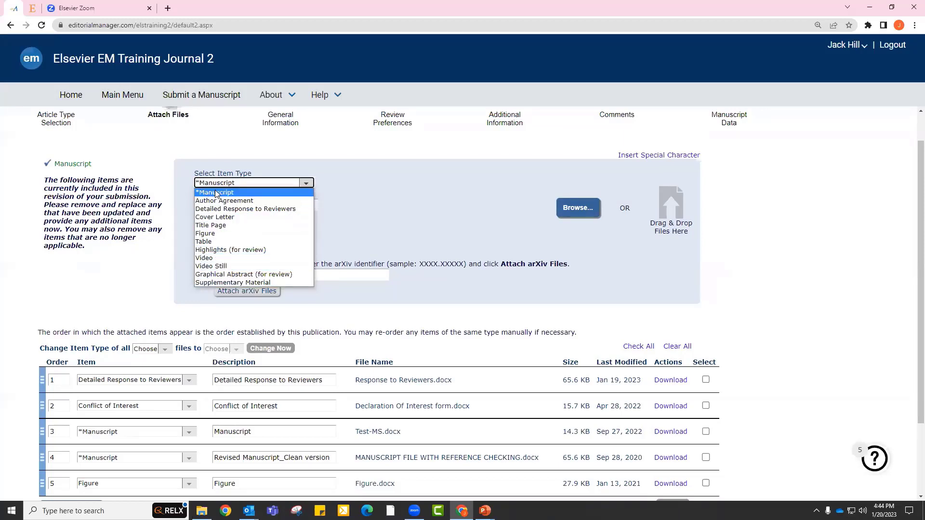
click(338, 176)
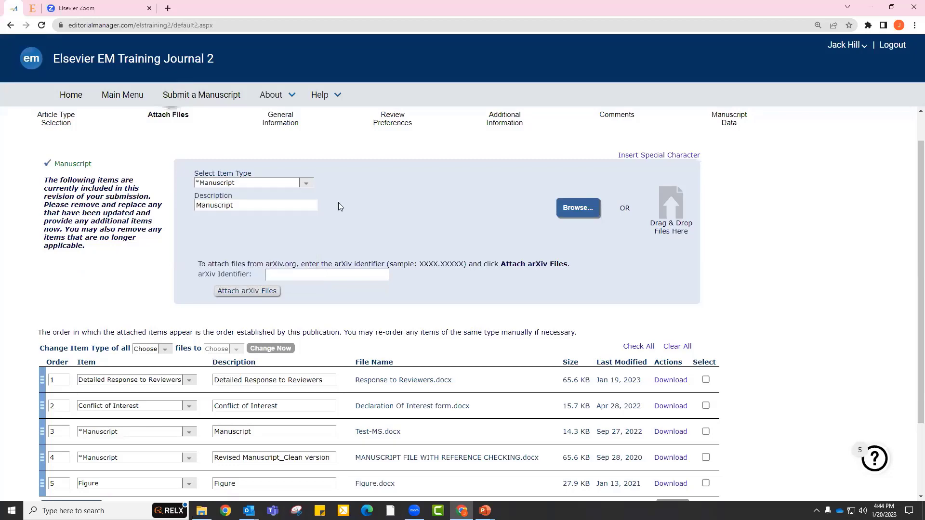
scroll(364, 308, down, 2)
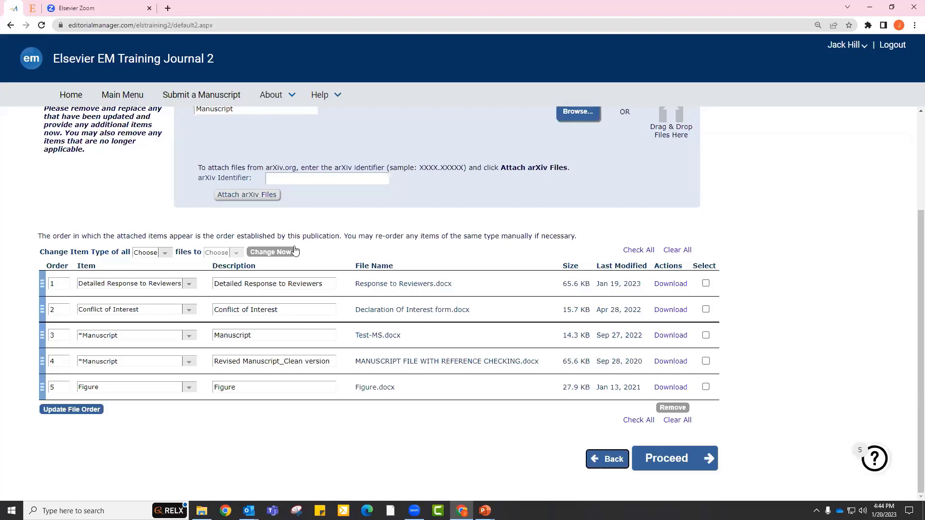
Proceed from the attached files through General Information, Review Preferences and Additional Information to Comments, keeping the existing entries
click(670, 461)
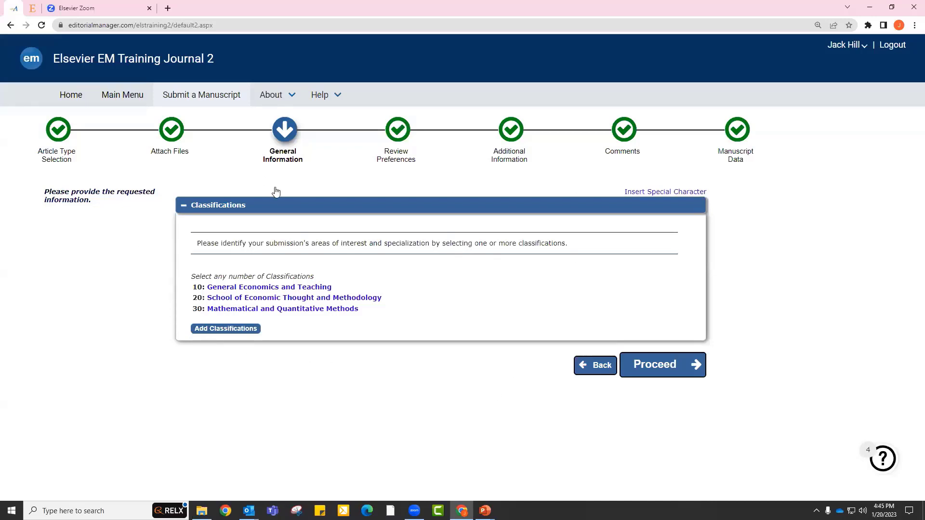
click(650, 365)
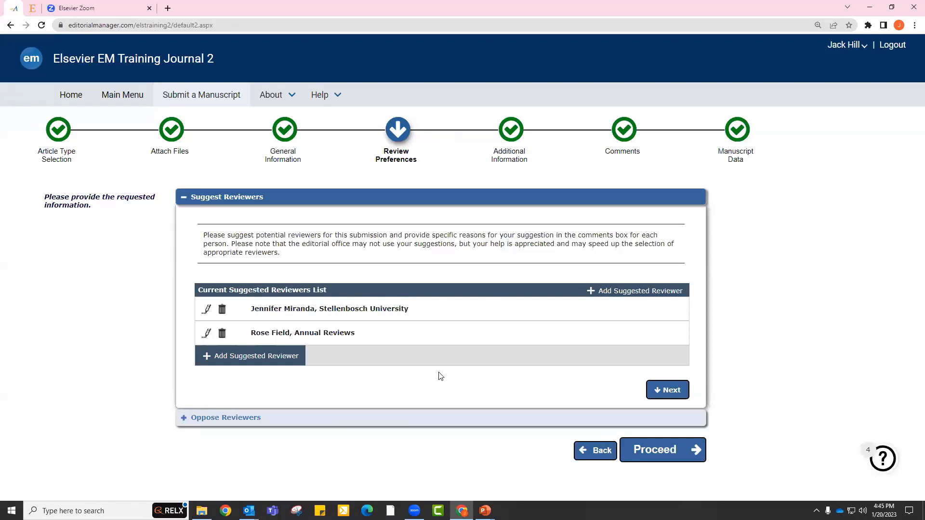
click(656, 452)
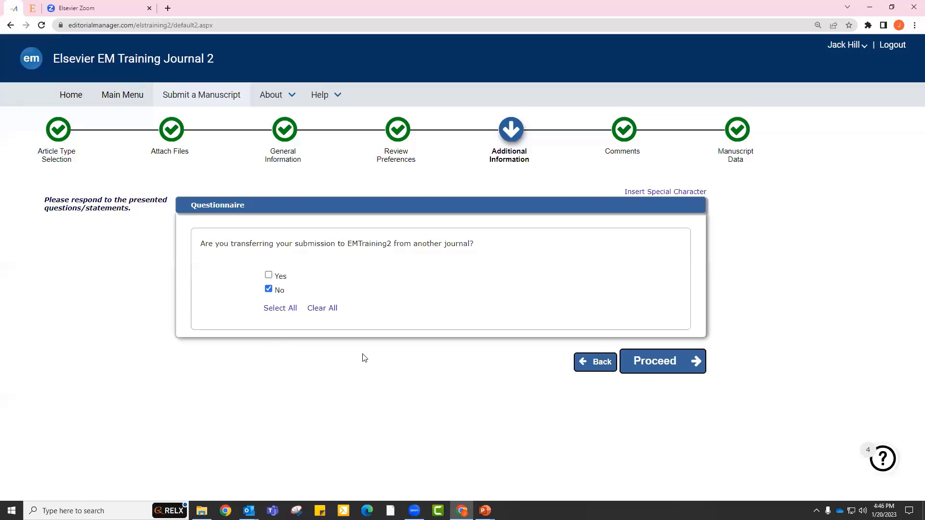
click(656, 364)
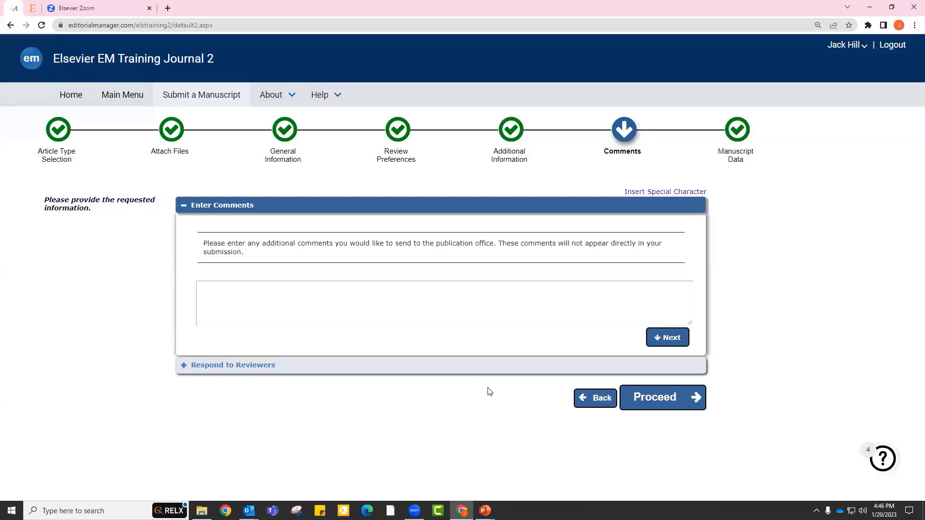
Expand the Respond to Reviewers section and examine the response text about the revised manuscript
click(226, 367)
scroll(389, 314, down, 1)
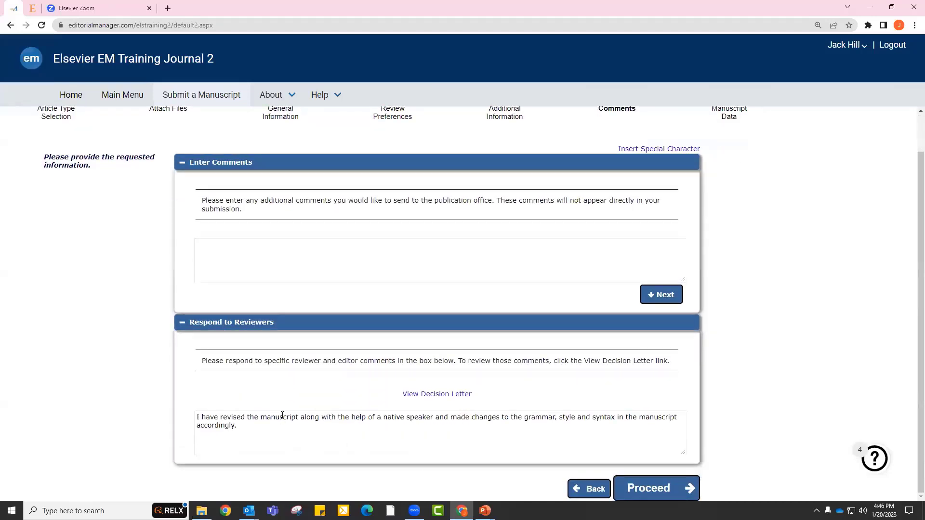
click(260, 435)
key(ctrl+a)
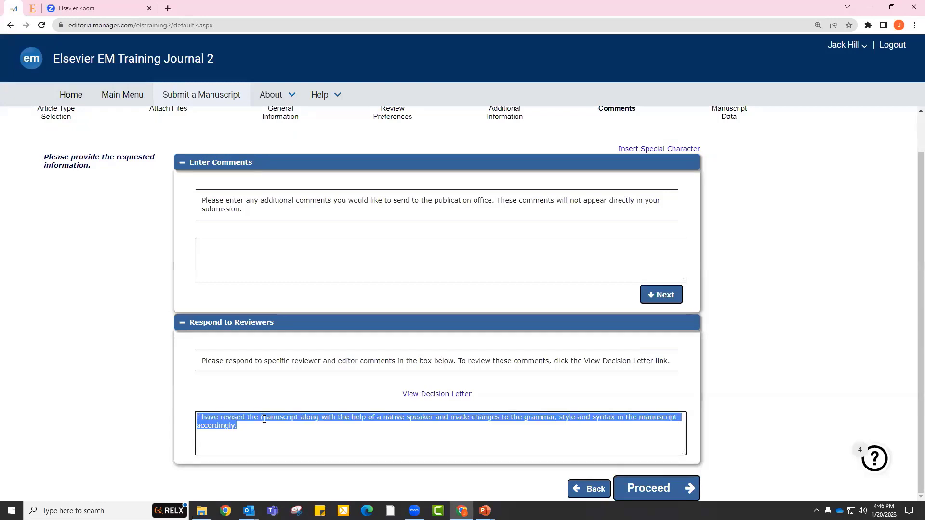
click(268, 426)
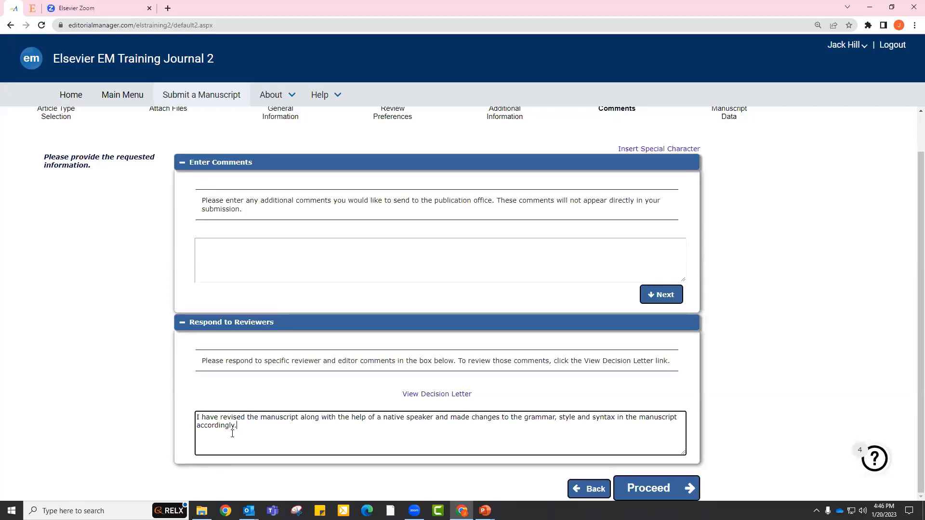
key(ctrl+a)
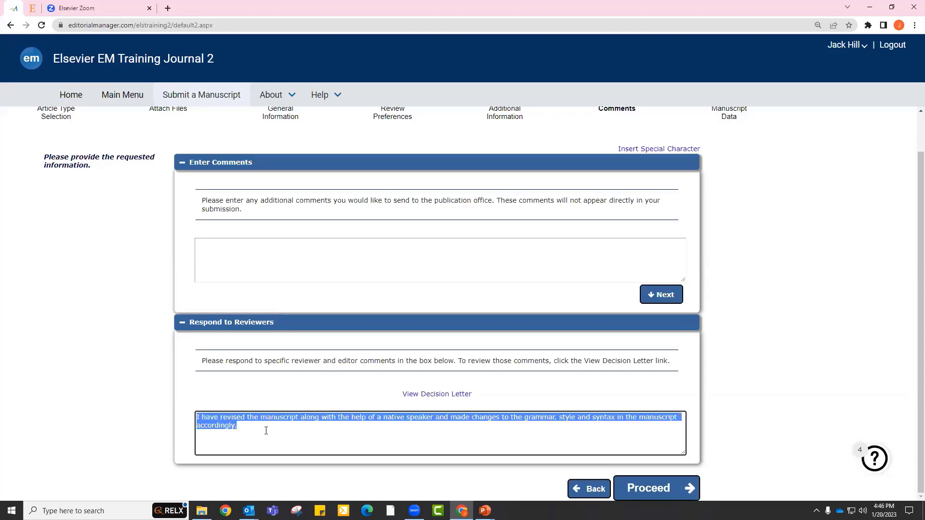
click(266, 431)
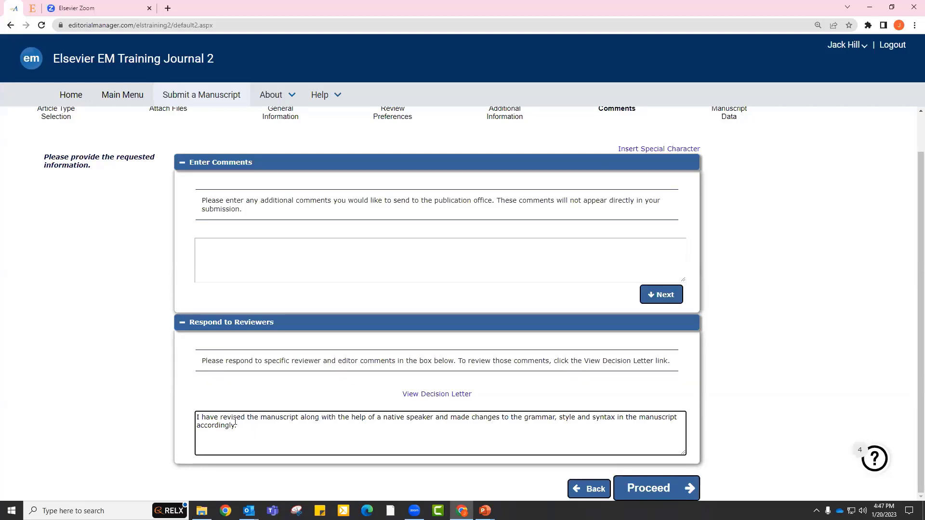
drag(227, 426, 288, 420)
click(279, 433)
scroll(451, 382, up, 1)
scroll(452, 382, down, 1)
Proceed to Manuscript Data and go through Title, Abstract, Keywords and Authors to Funding Information, keeping the existing entries
click(664, 484)
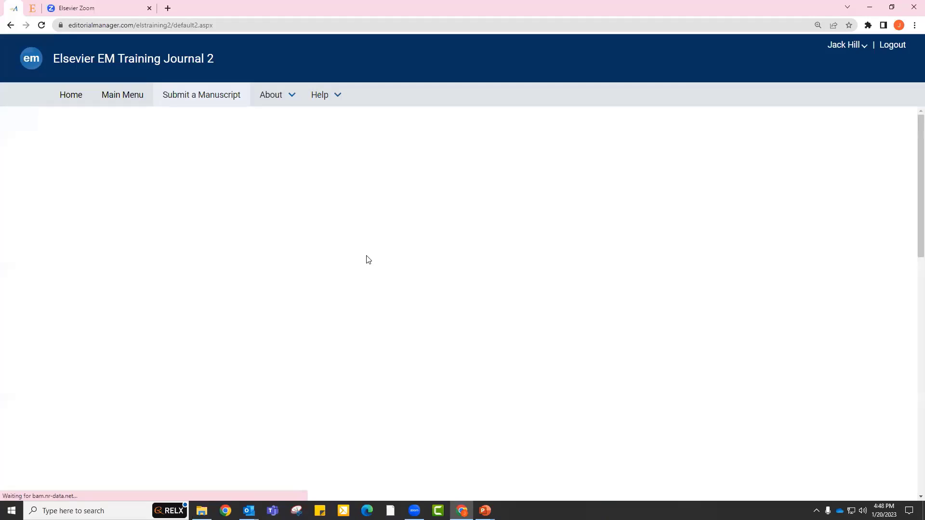
scroll(317, 293, down, 1)
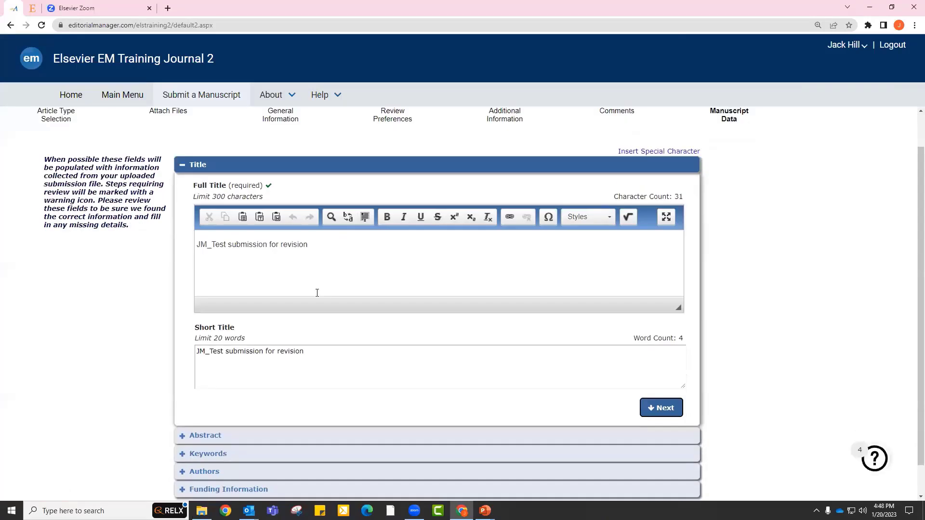
scroll(317, 292, down, 1)
click(355, 316)
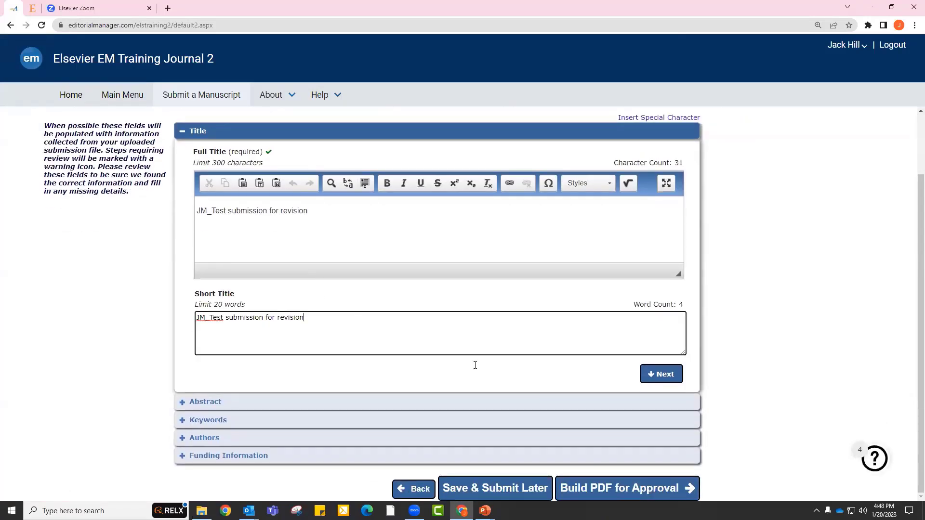
click(661, 375)
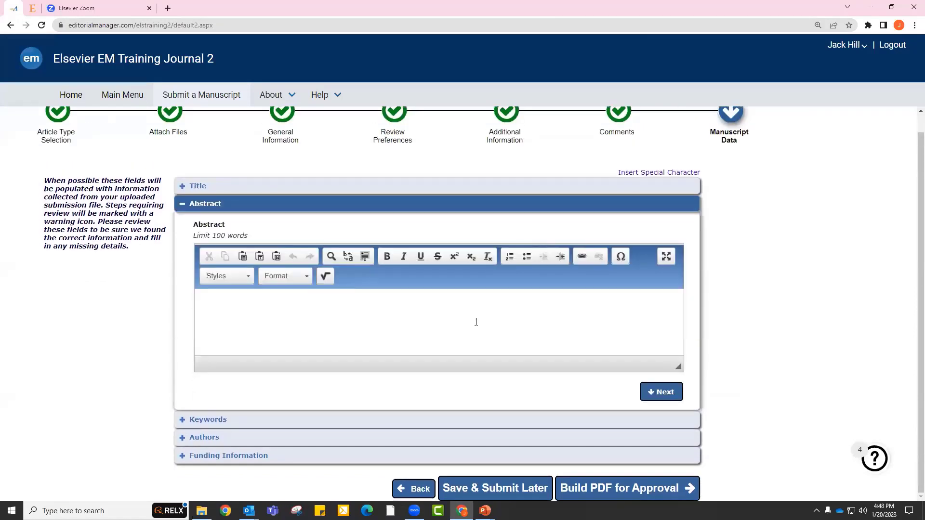
click(668, 417)
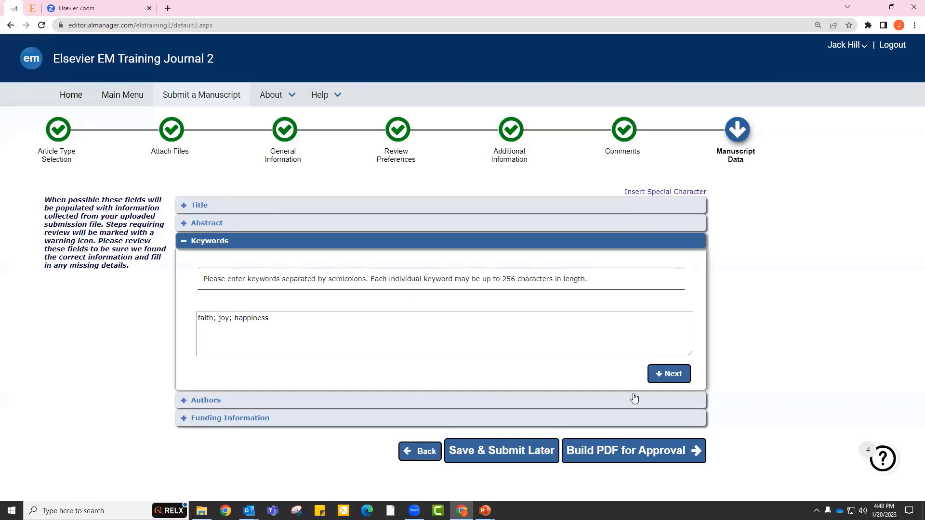
click(670, 379)
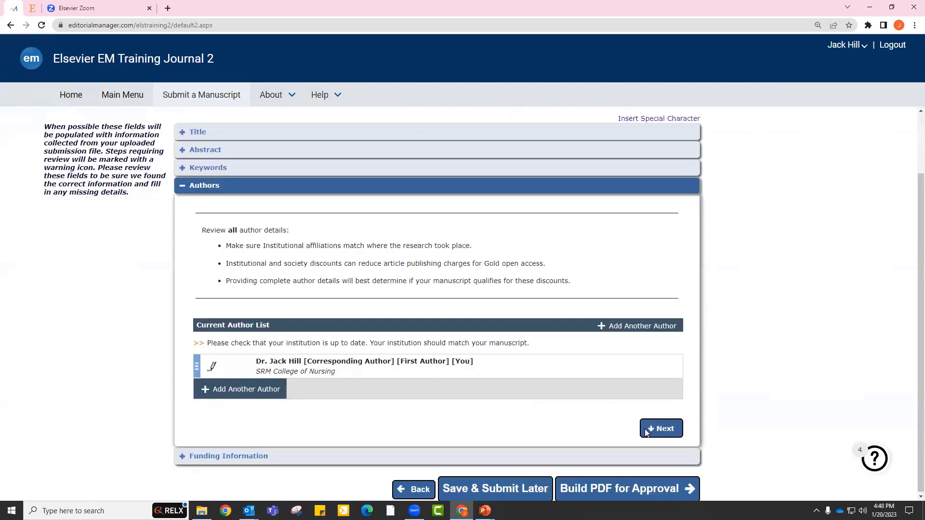
click(665, 429)
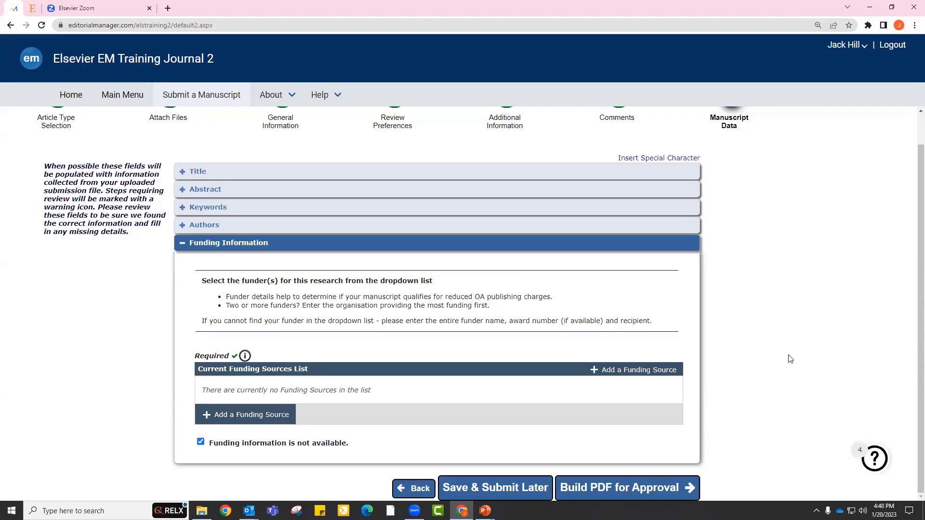
Reopen the Authors section, review the corresponding author's details and save them with the existing entries
scroll(566, 320, up, 1)
click(193, 260)
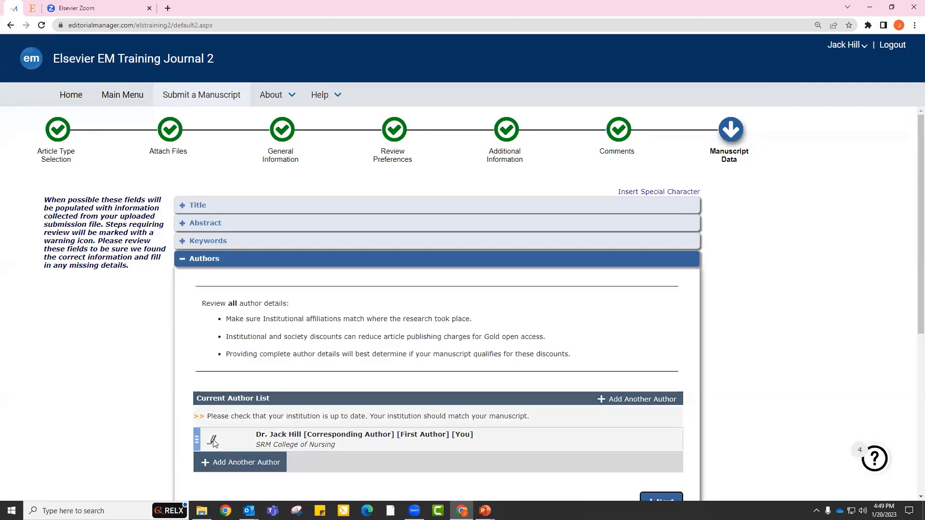
click(213, 440)
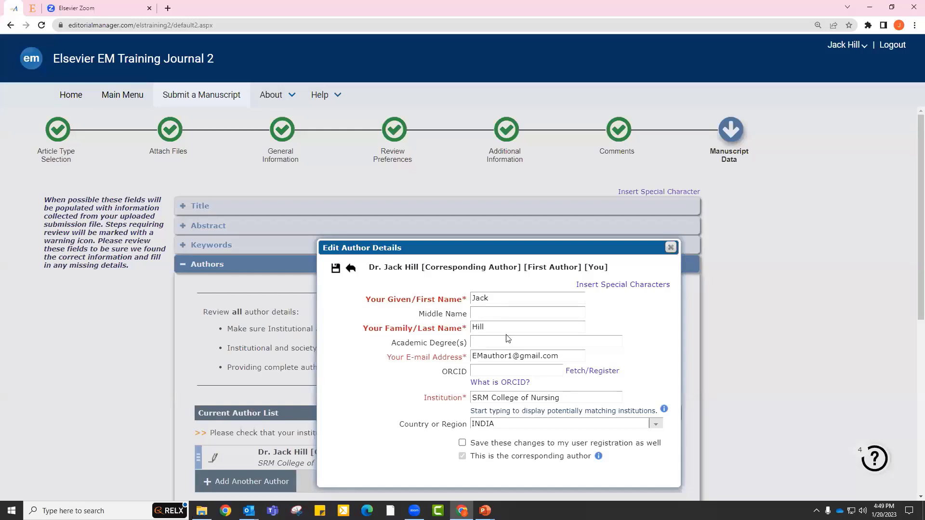
scroll(463, 332, down, 2)
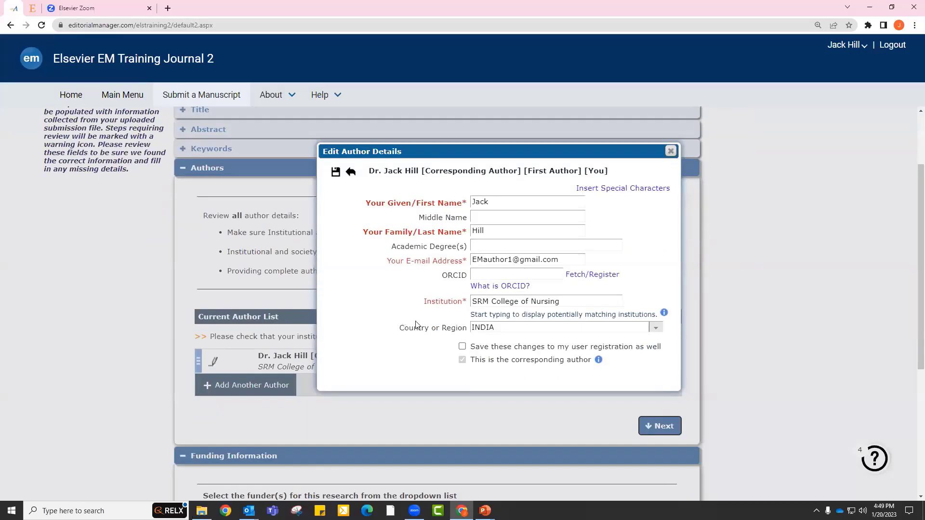
click(335, 172)
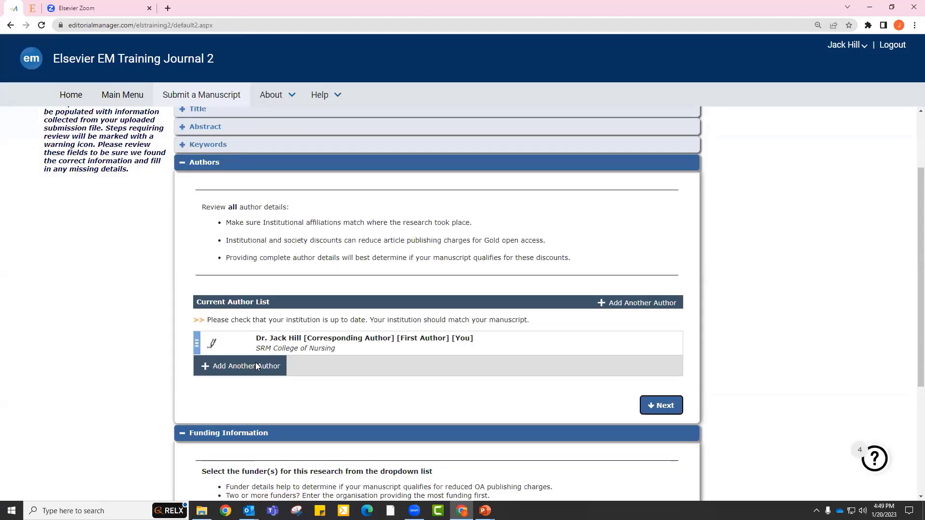
drag(258, 340, 222, 328)
Reopen the Title section and look over the manuscript data from the title down to the author list
scroll(531, 346, up, 2)
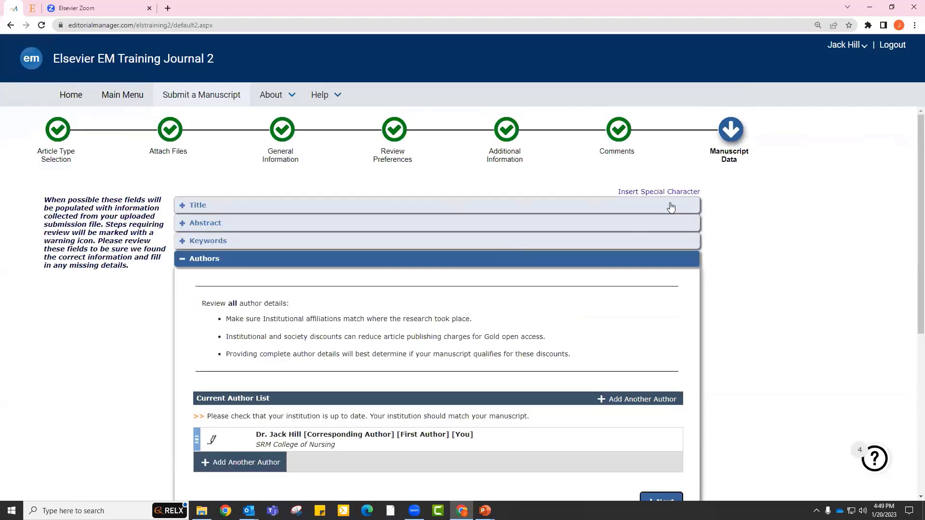
click(190, 206)
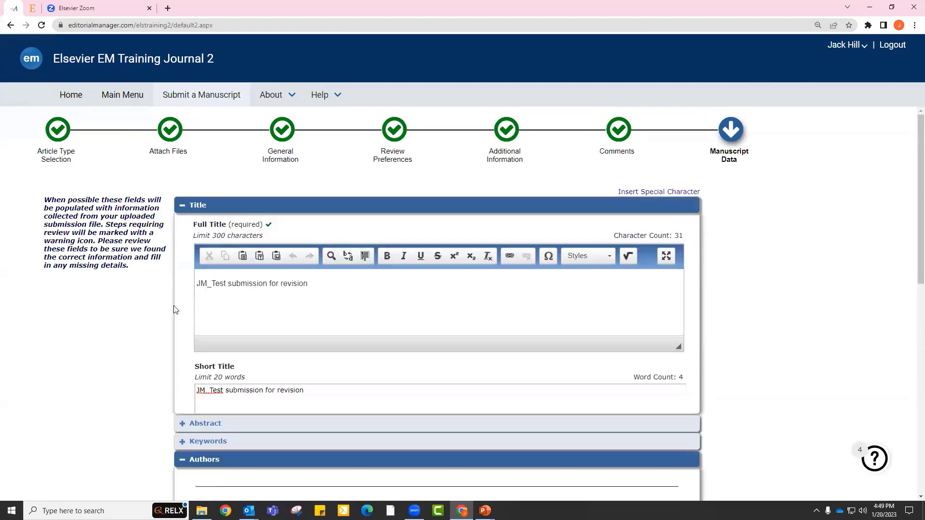
scroll(398, 371, down, 5)
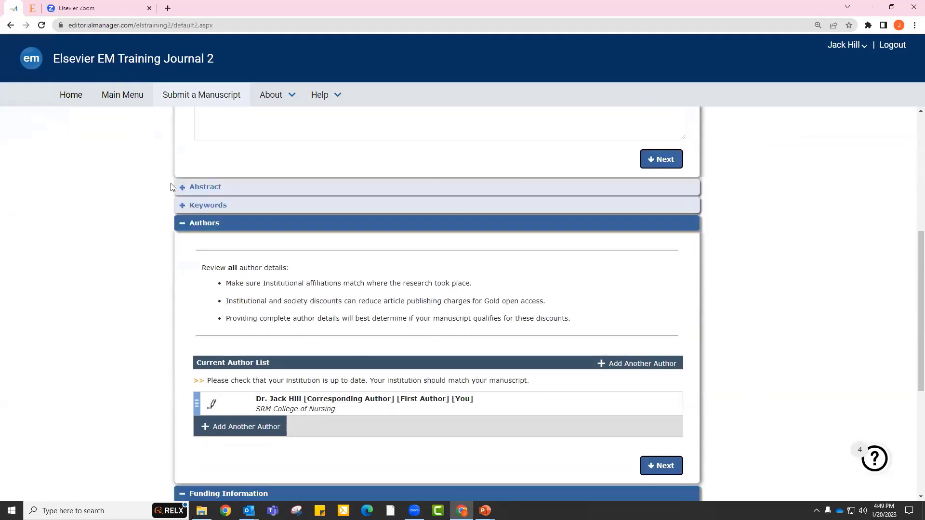
Build the revised submission's PDF for approval and view the revision's PDF from the revisions waiting for author approval
scroll(694, 192, up, 2)
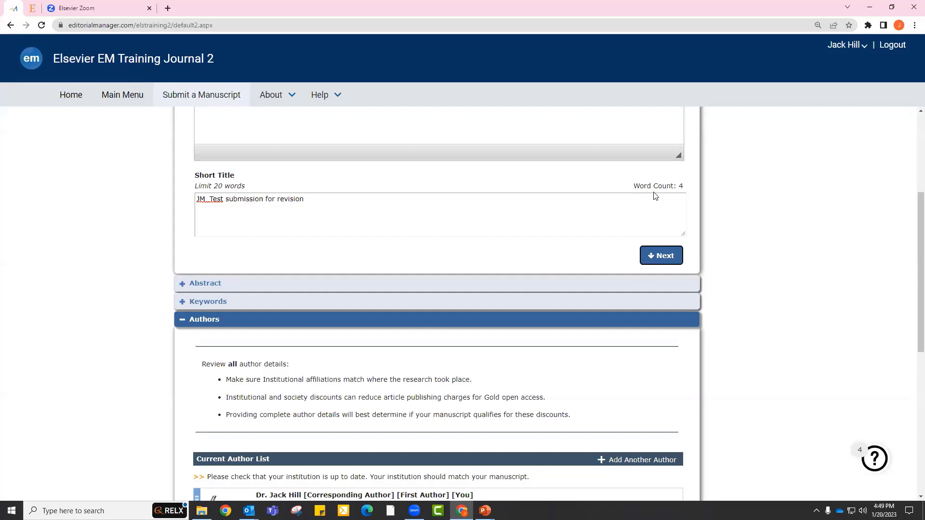
scroll(599, 226, down, 7)
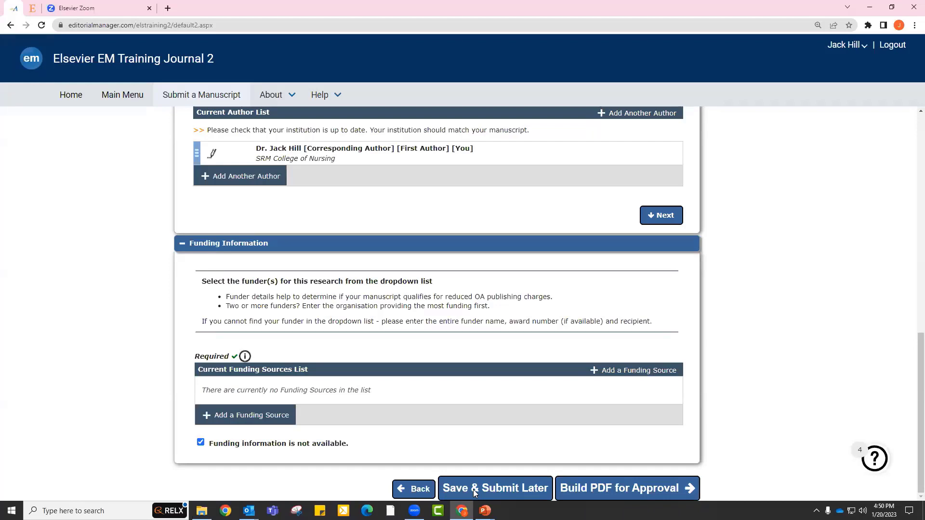
click(583, 487)
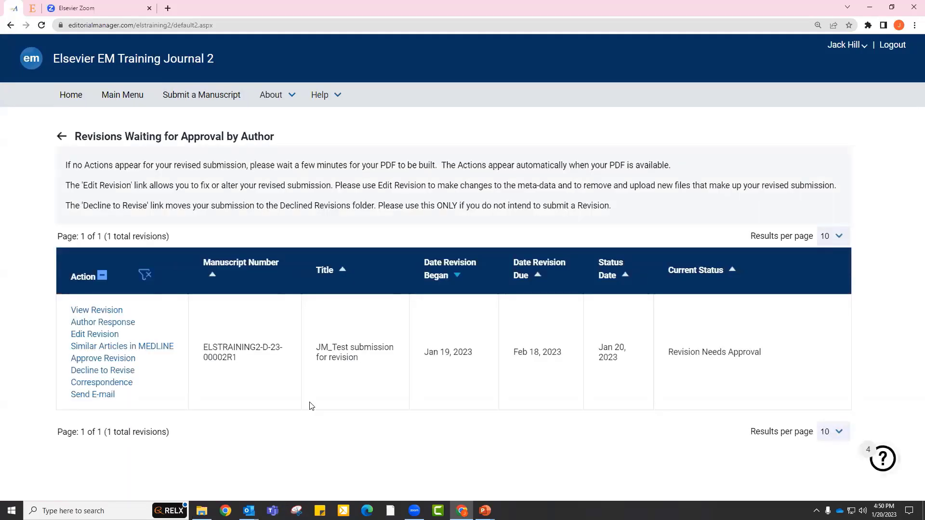
click(98, 314)
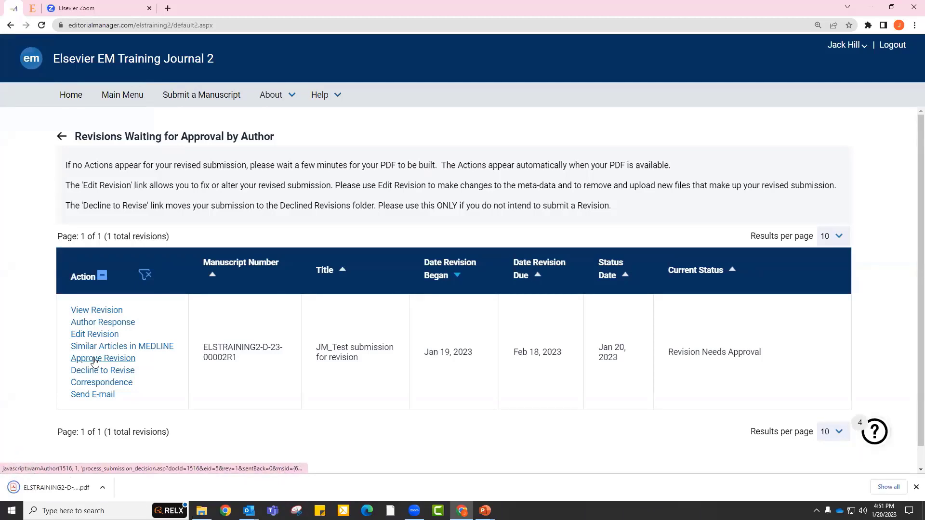
Approve the revision of "JM_Test submission for revision" and confirm the approval
click(94, 362)
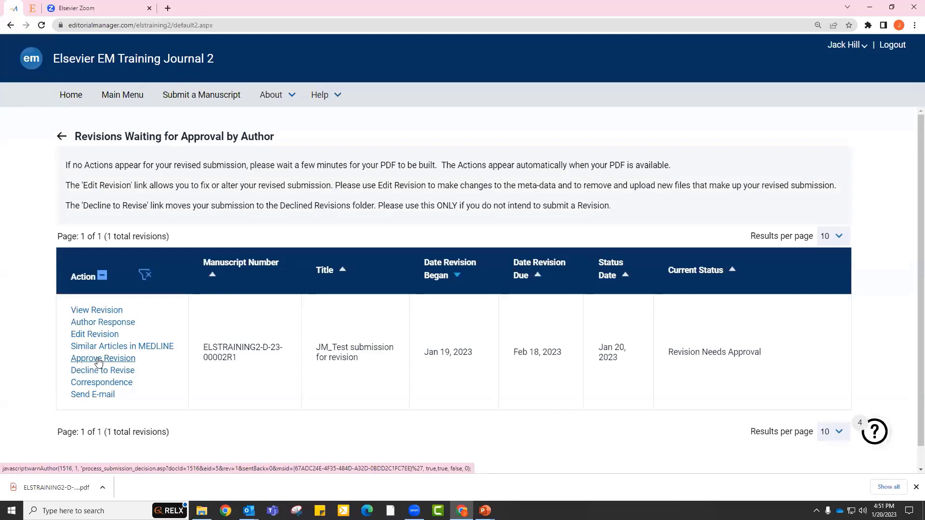
click(99, 360)
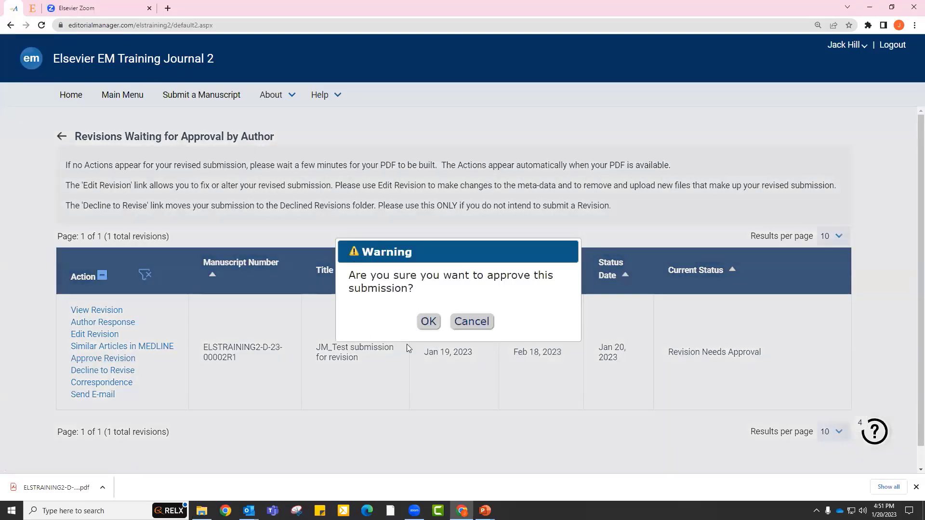
click(428, 322)
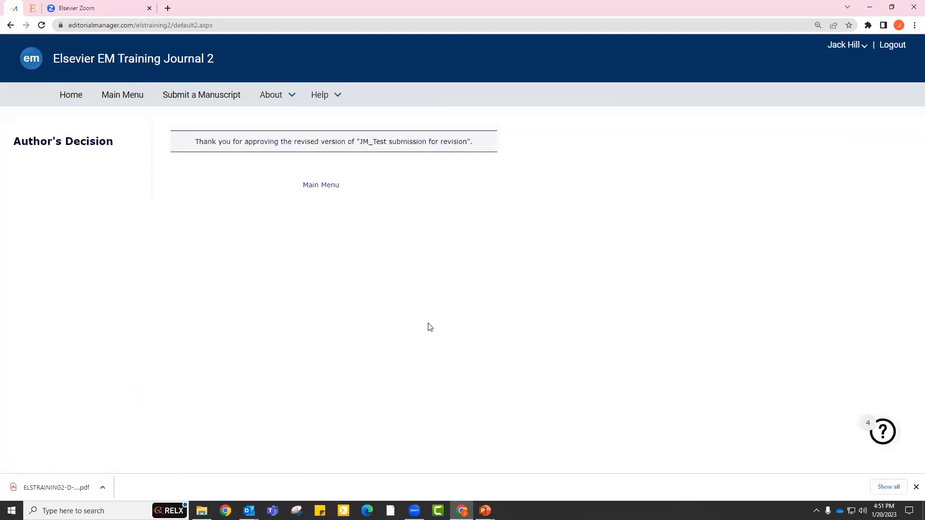
Return to the author's main menu and open the list of revisions being processed
drag(198, 141, 466, 208)
click(467, 209)
click(114, 96)
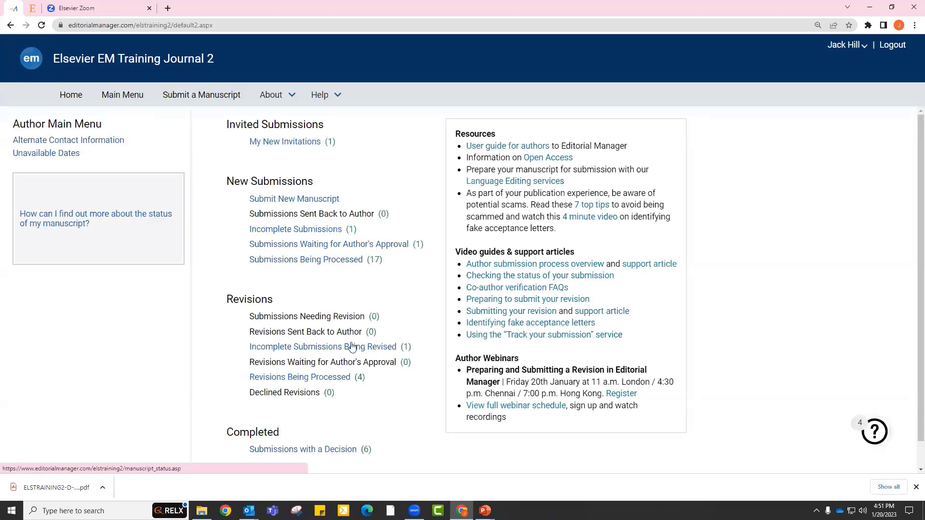
click(314, 380)
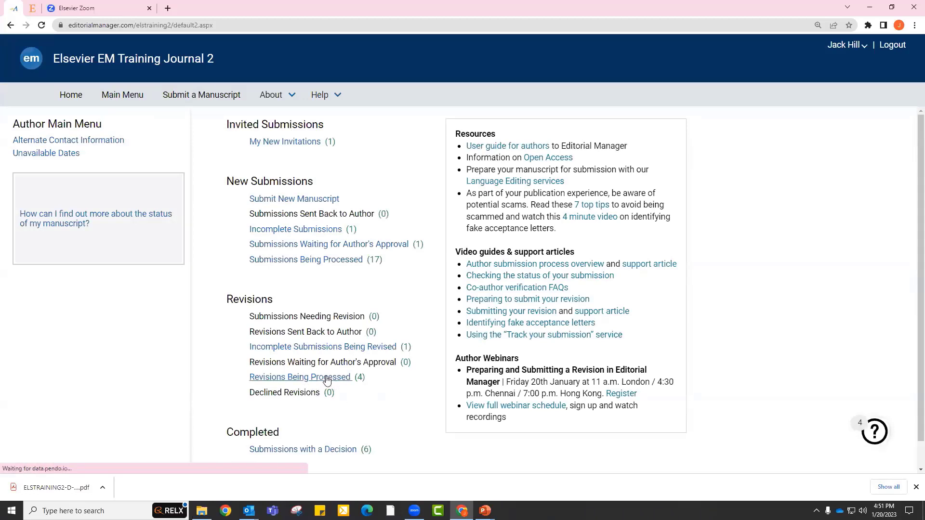